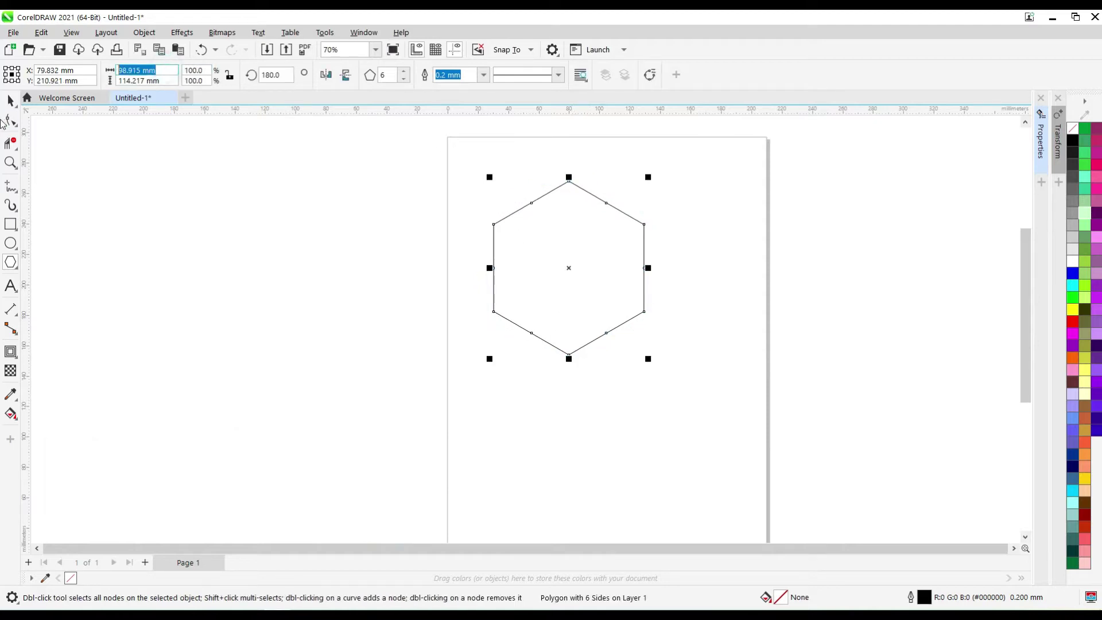
Set the hexagon's size to 45 mm wide and 52 mm high.
key(Tab)
text(5)
key(Return)
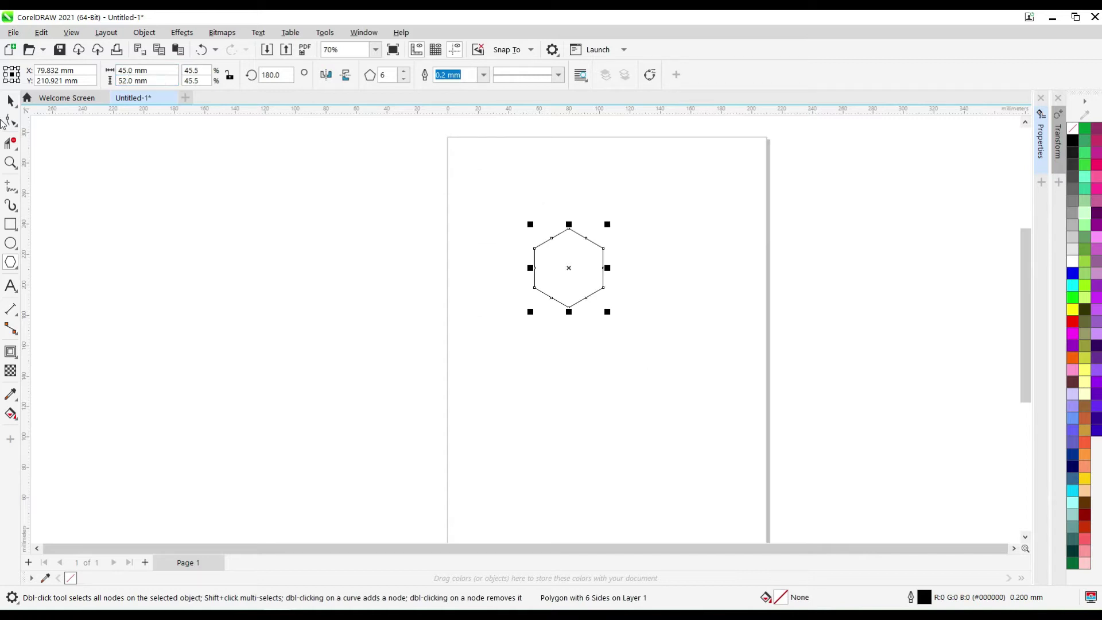
Draw an upright rectangle beside the hexagon and set its size to 7 mm wide by 75 mm high.
key(F6)
drag(476, 180, 505, 331)
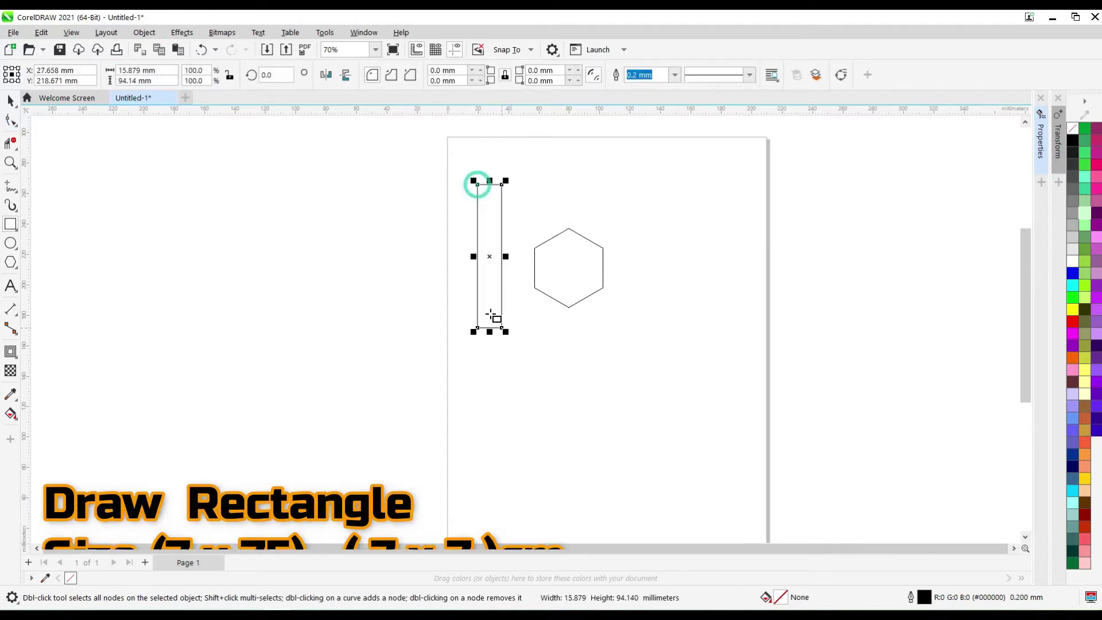
double_click(158, 70)
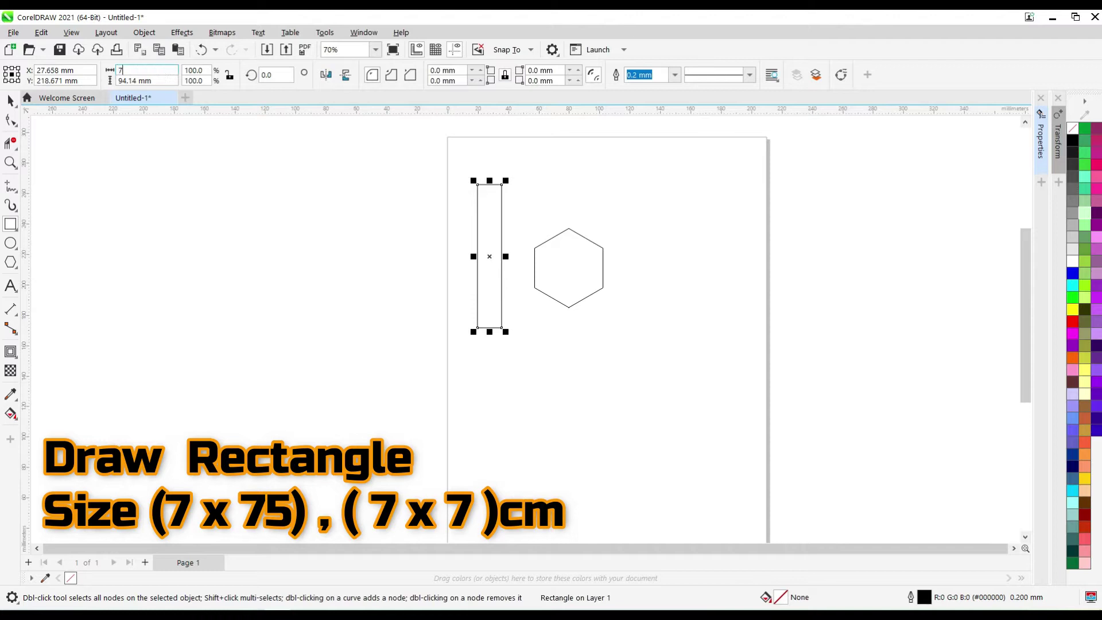
key(Return)
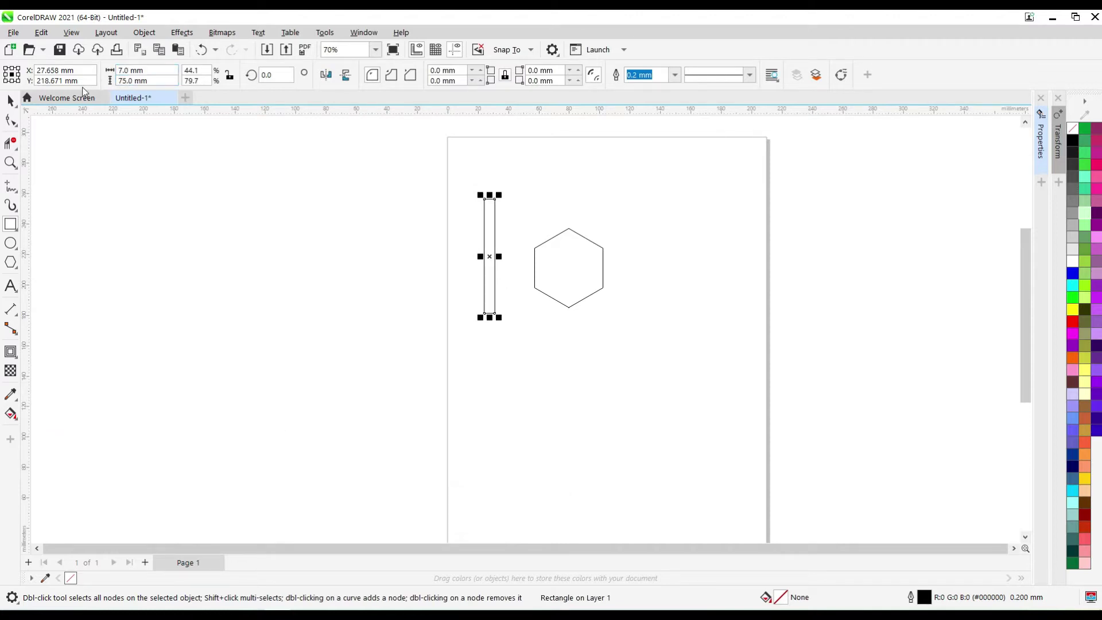
Duplicate the tall rectangle and set the copy's height to 7 mm to make a 7 x 7 mm square.
double_click(153, 76)
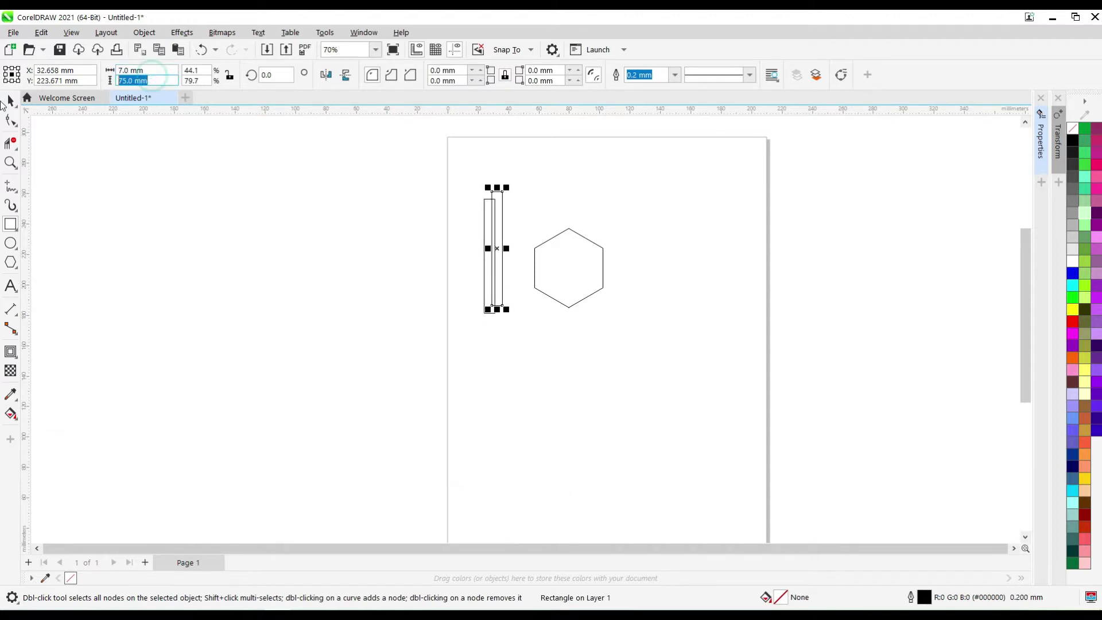
text(7)
key(Return)
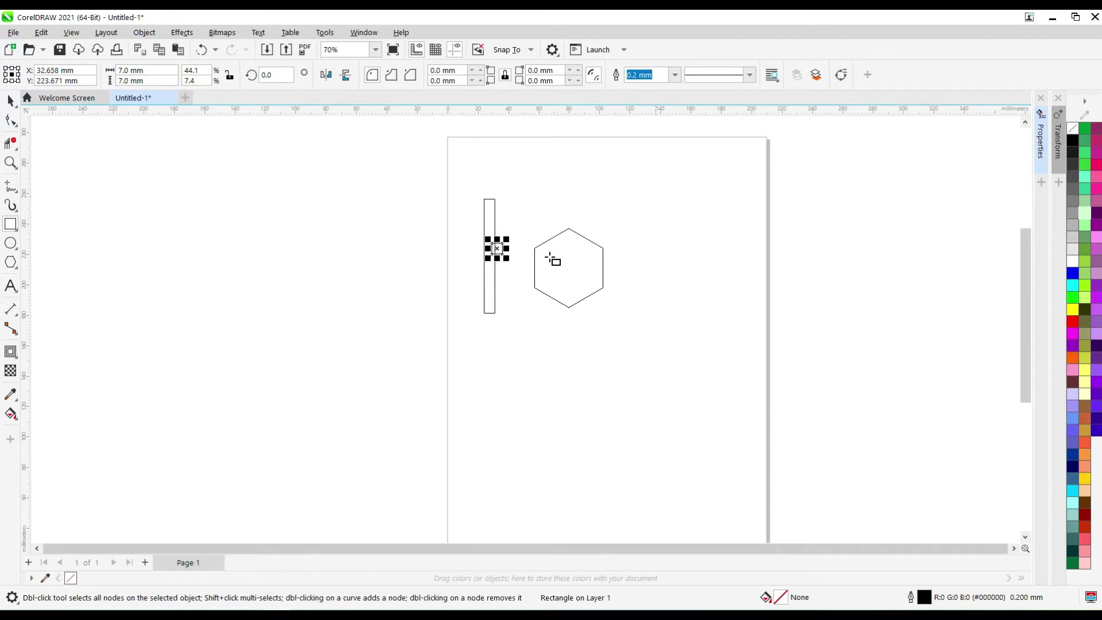
Move the small square off the tall rectangle to the empty area at the hexagon's upper right.
scroll(553, 259, up, 1)
click(9, 102)
scroll(462, 249, up, 1)
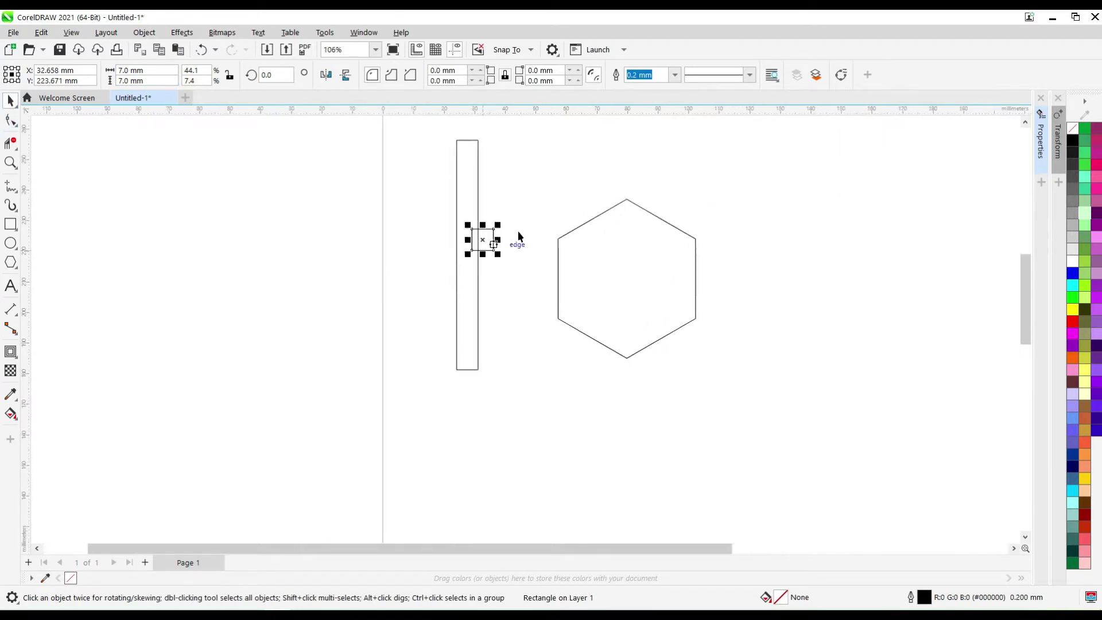
drag(475, 238, 752, 188)
Apply a one-step inside contour to the hexagon with a 3.5 mm offset.
click(674, 233)
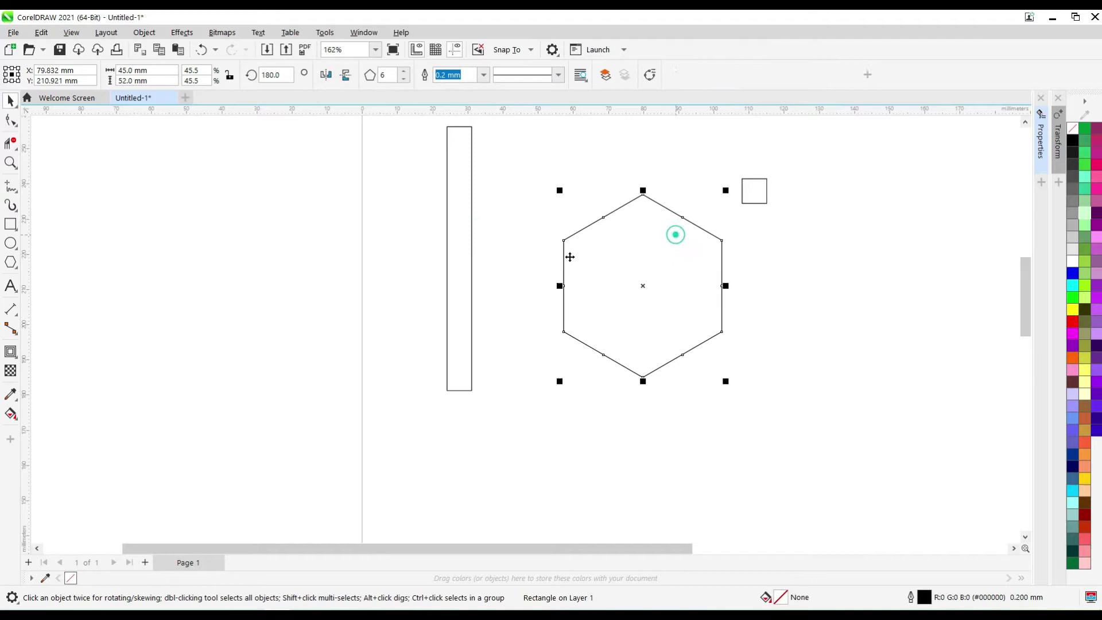
click(11, 352)
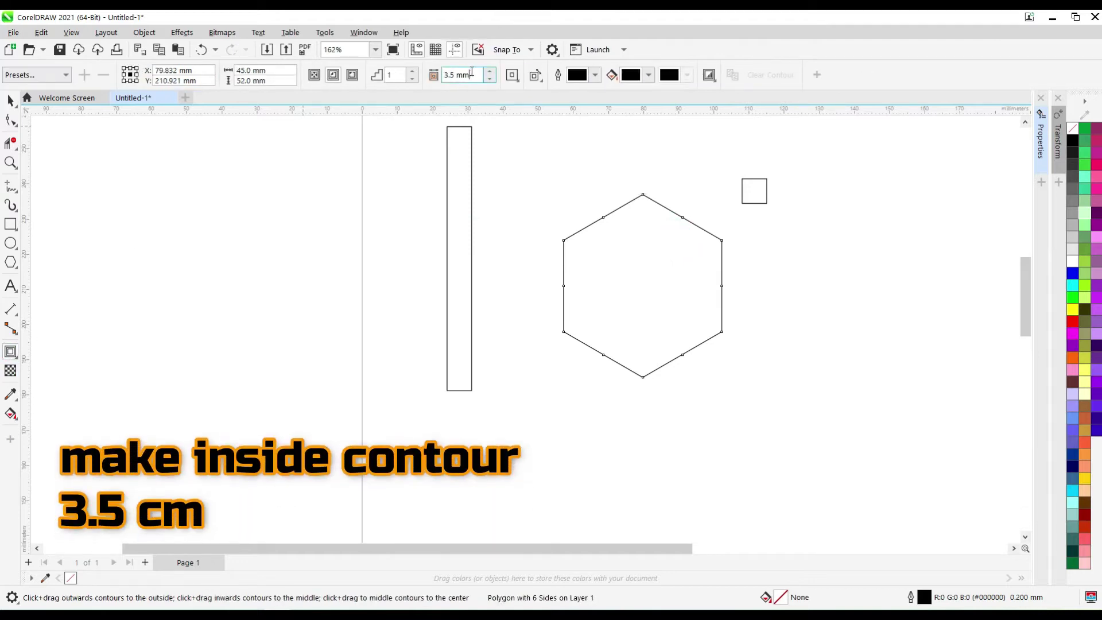
click(332, 76)
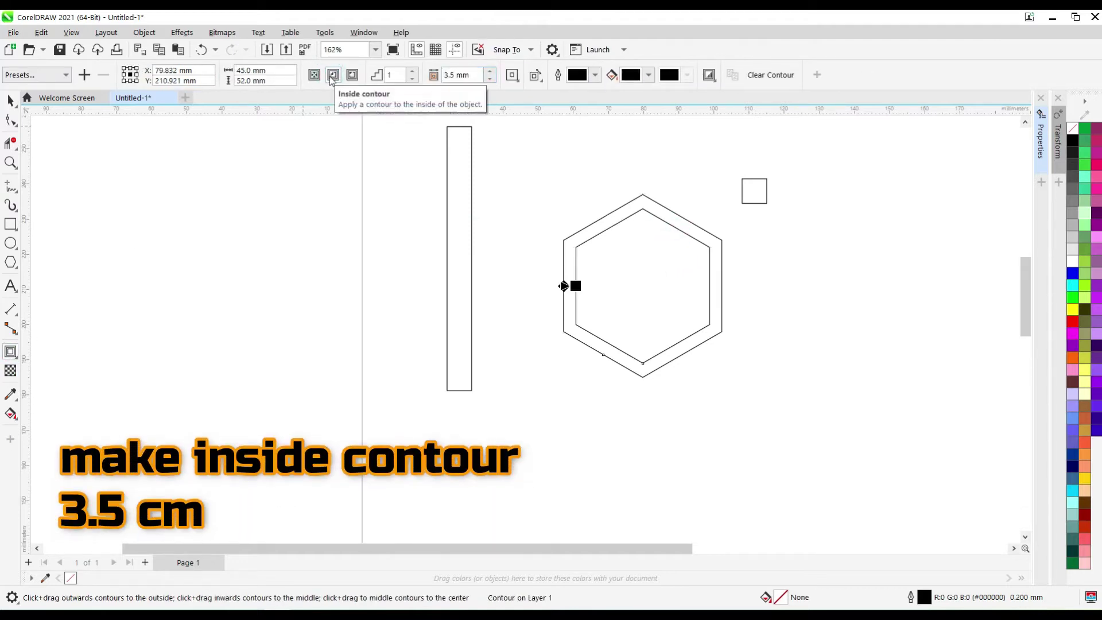
click(10, 101)
click(132, 246)
Centre the tall rectangle horizontally and vertically on the hexagon.
click(457, 196)
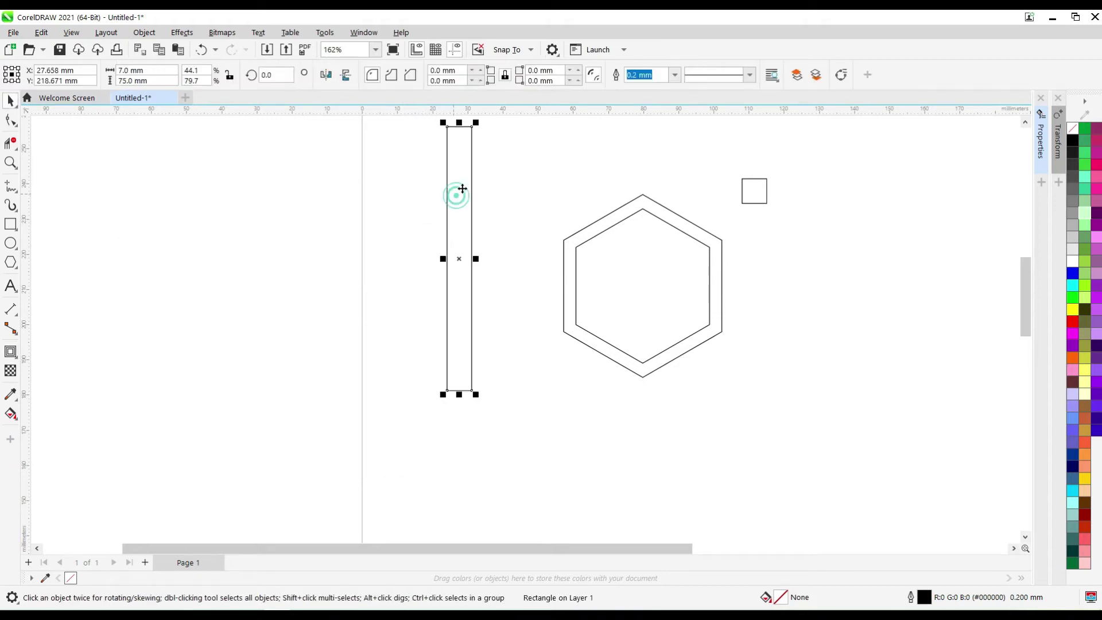
shift+click(616, 256)
key(c)
key(e)
Make rotated copies of the centred rectangle at 30-degree intervals to form a full ring of bars around the hexagon.
click(631, 171)
click(631, 168)
drag(626, 148, 574, 185)
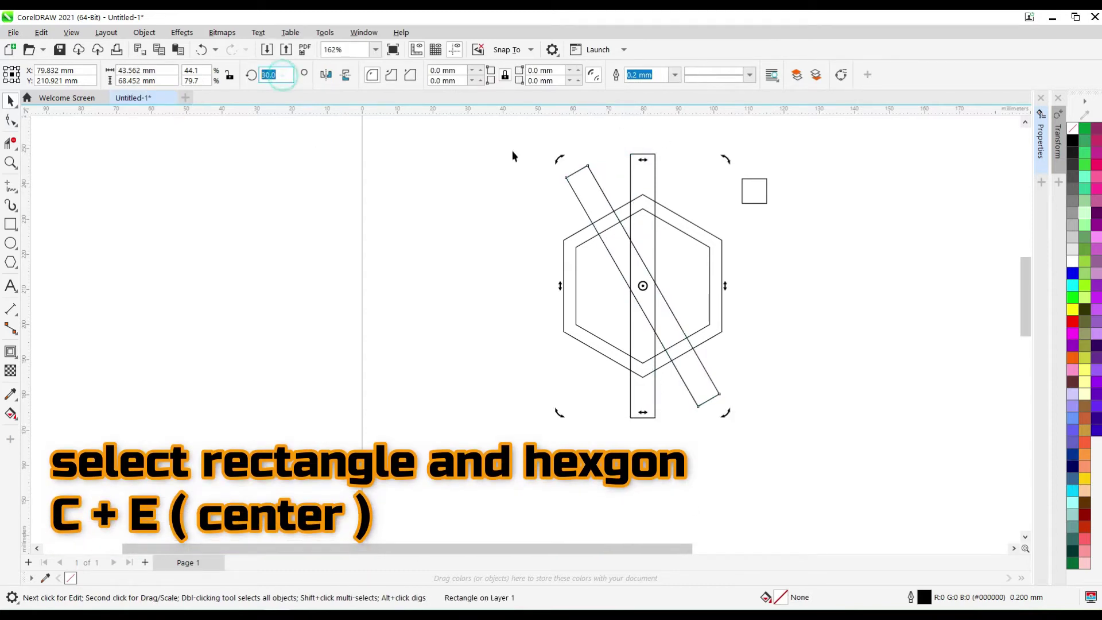
key(ctrl+r)
key(ctrl+r)
key(ctrl+r)
key(ctrl+r)
Rotate the small square by 15 degrees.
click(744, 184)
click(756, 187)
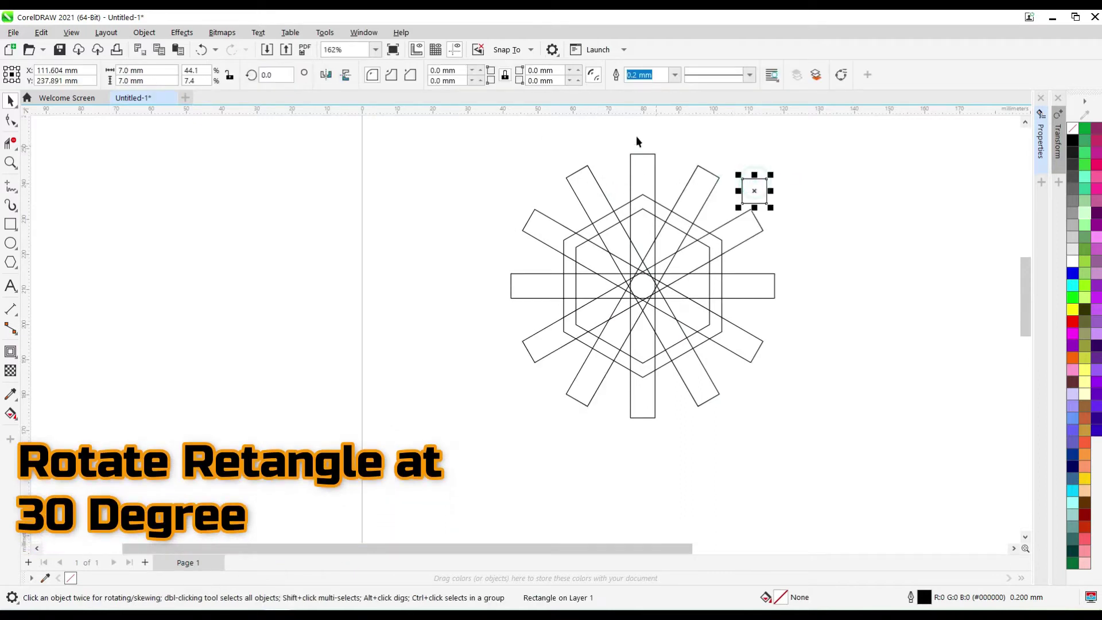
text(15)
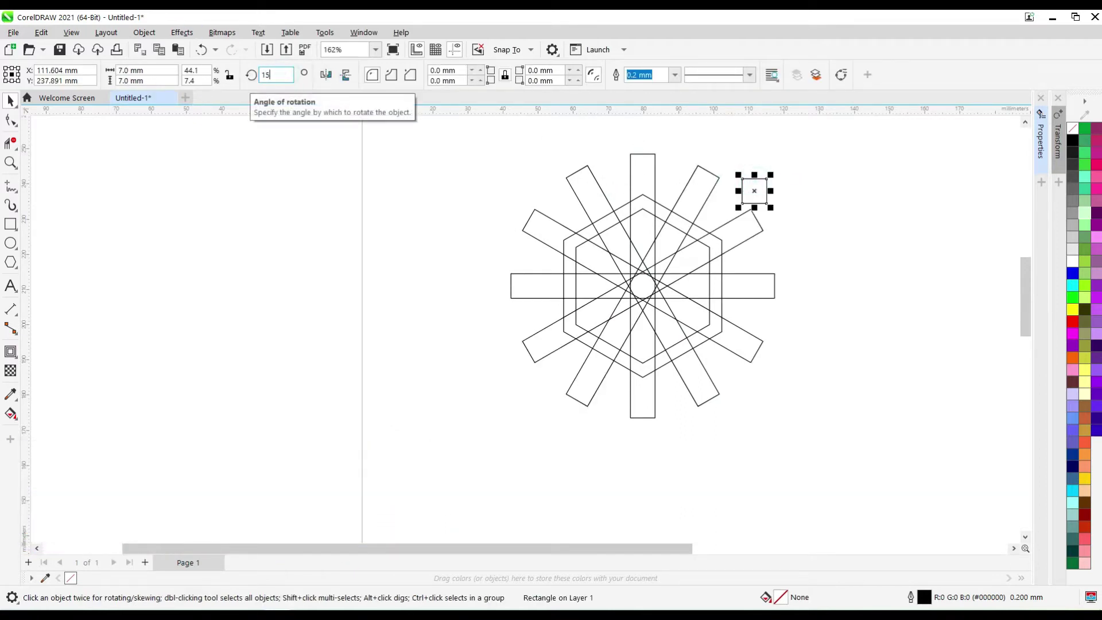
key(Return)
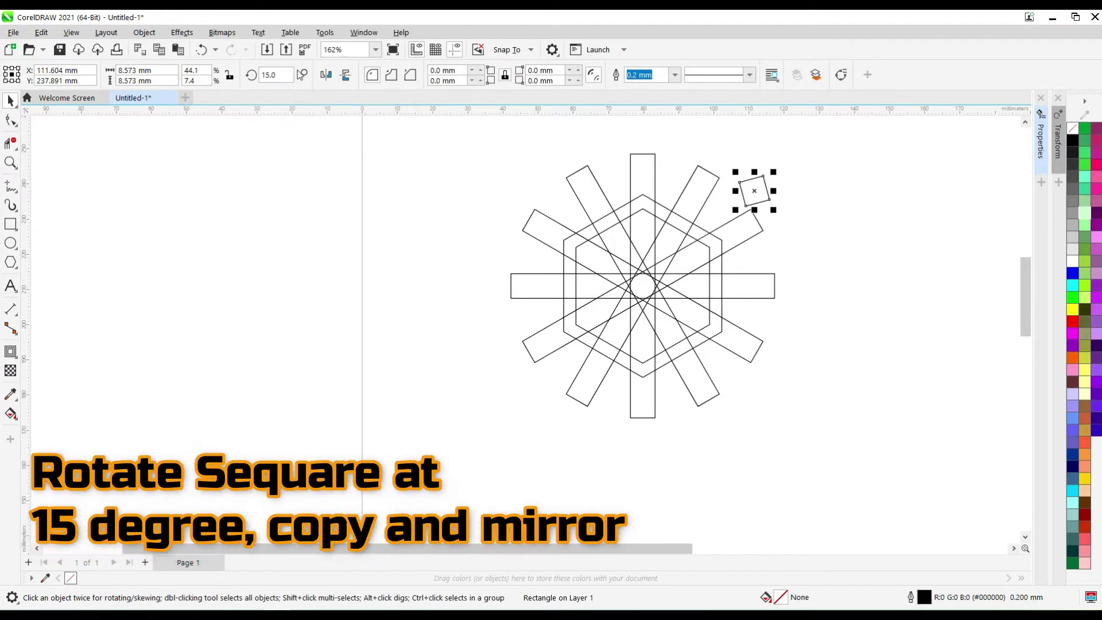
Place copies of the square at the midpoints of all six outer hexagon sides, mirroring and rotating them to match each side.
click(265, 75)
drag(757, 192, 603, 356)
shift+click(689, 207)
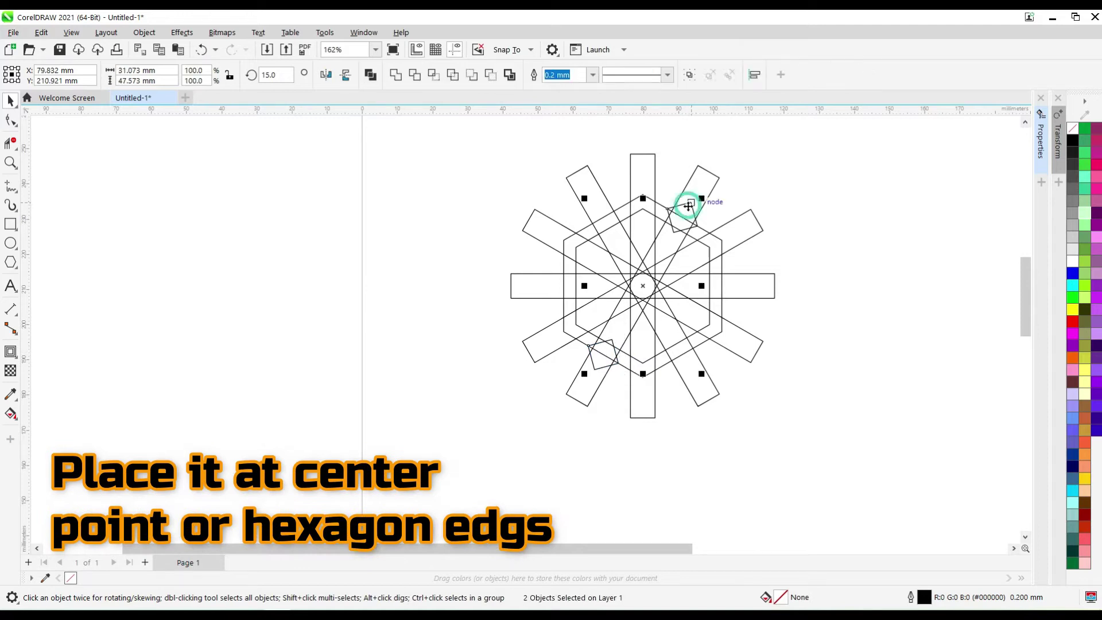
click(332, 80)
click(592, 216)
drag(583, 200, 524, 302)
click(349, 246)
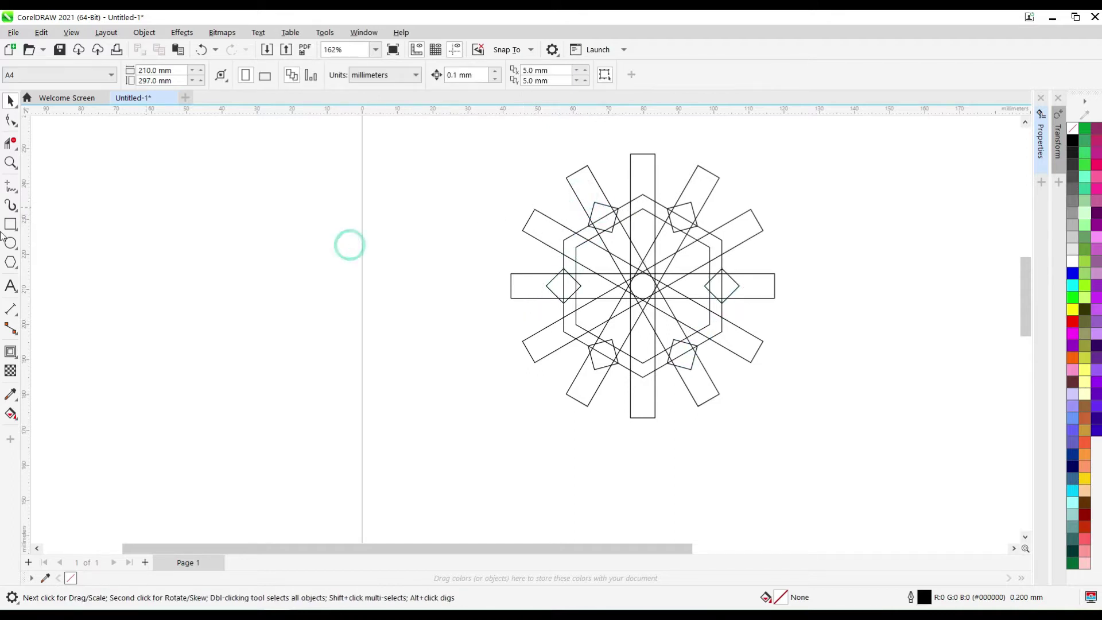
Use Virtual Segment Delete to remove the bar ends outside the hexagon and the outer corners of the small squares.
click(13, 148)
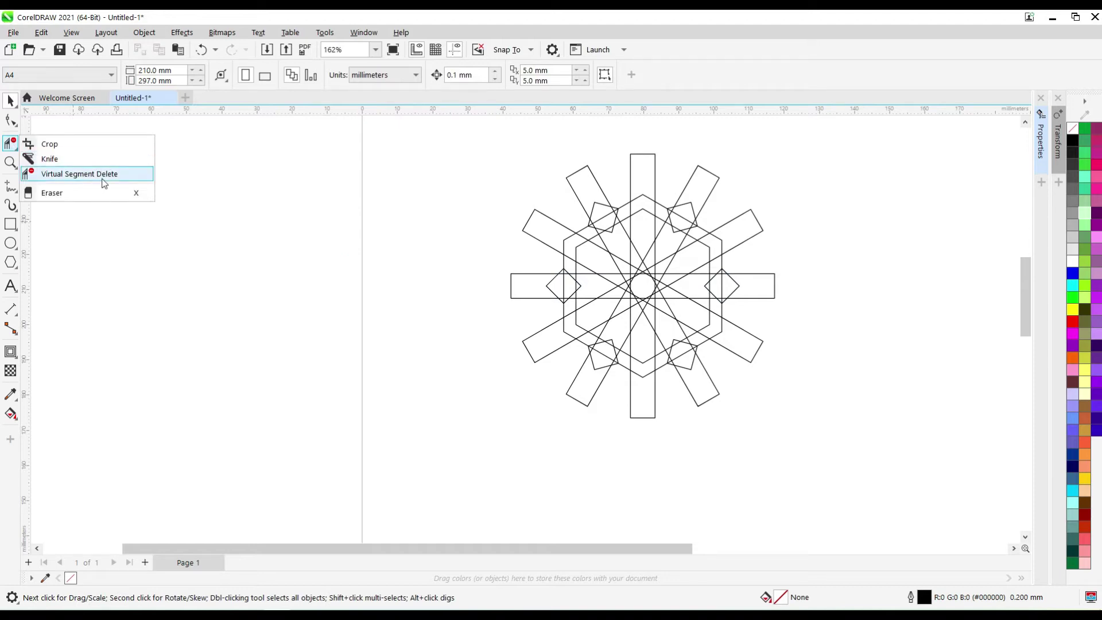
click(92, 172)
drag(552, 176, 418, 415)
drag(522, 148, 535, 451)
scroll(696, 175, up, 1)
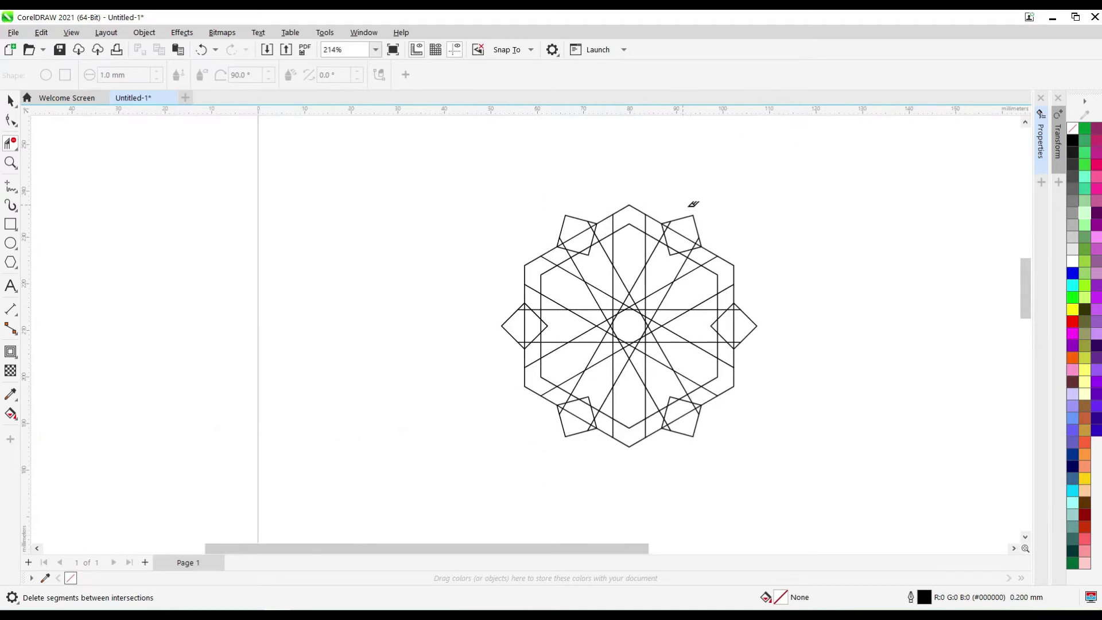
drag(523, 305, 511, 351)
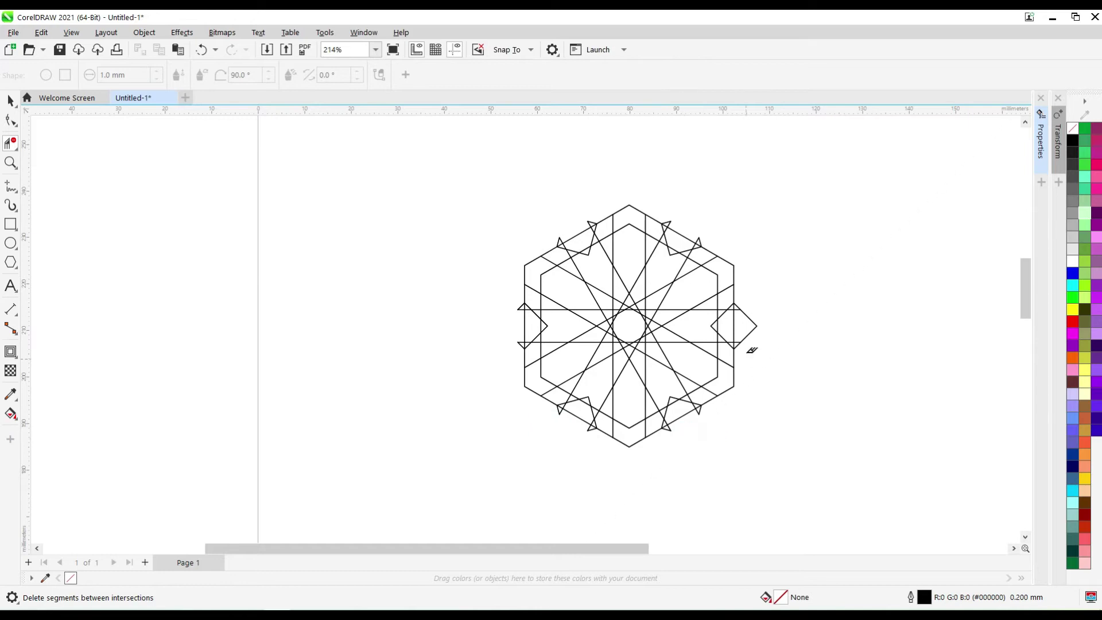
Delete the overlapping segments and protruding tips around the upper-right square, leaving its inner notch in the inner hexagon.
scroll(718, 233, up, 5)
scroll(643, 244, up, 1)
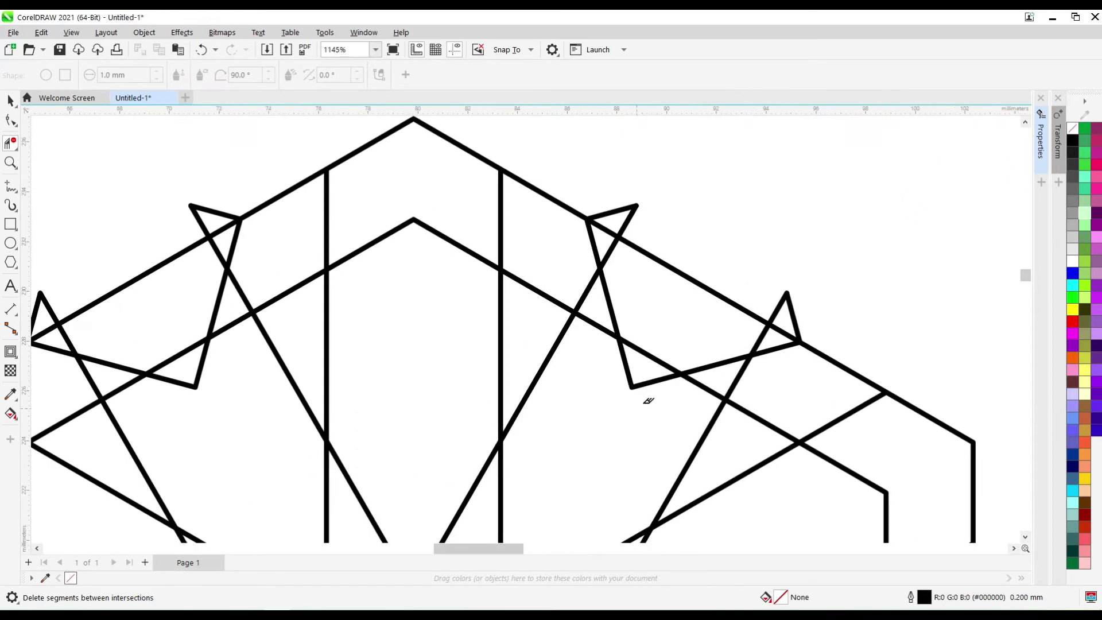
scroll(647, 336, up, 2)
click(647, 361)
click(592, 208)
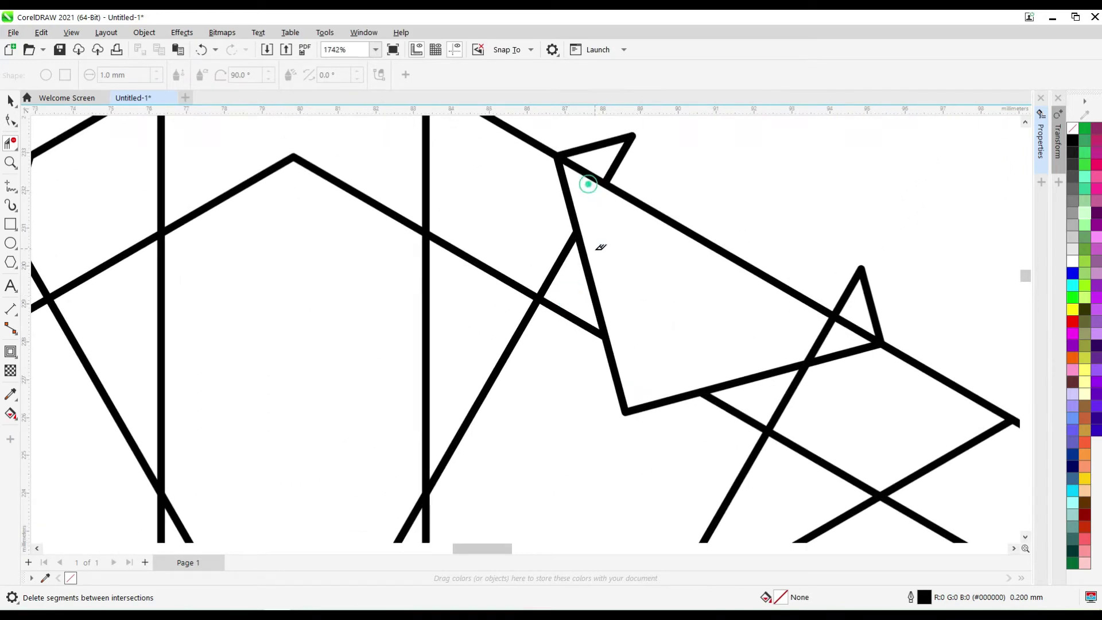
click(590, 285)
click(607, 137)
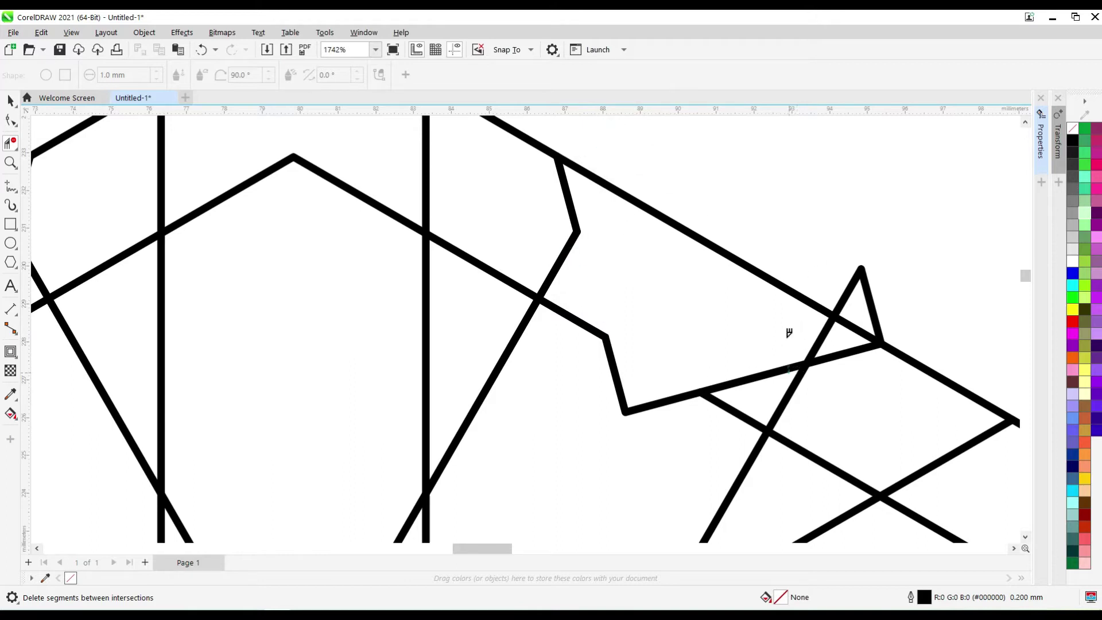
click(788, 370)
click(854, 284)
click(832, 328)
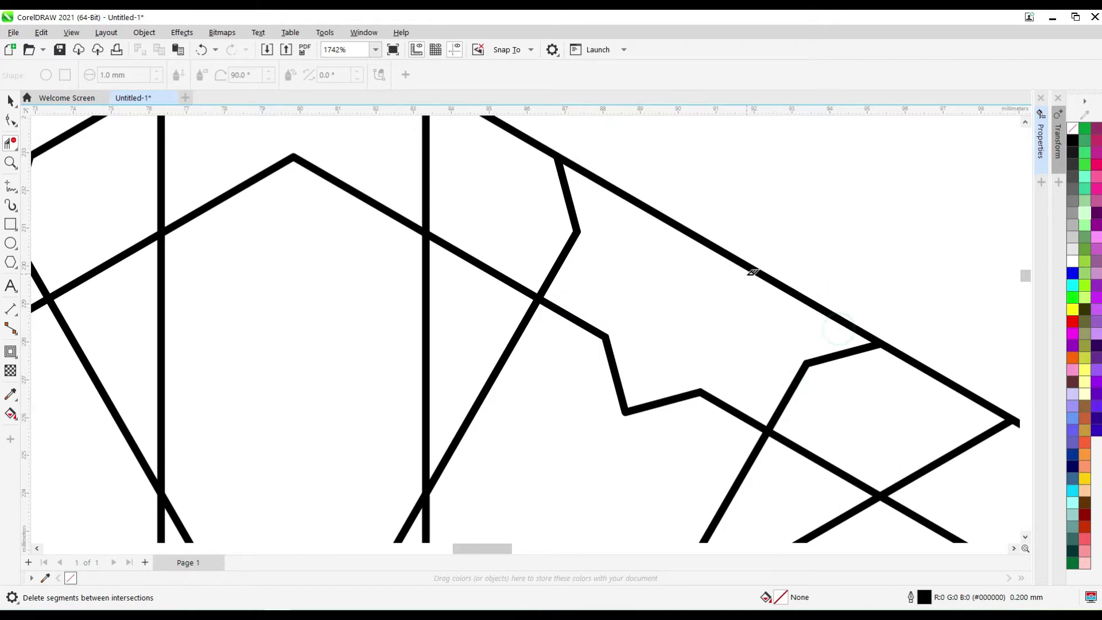
Trim the upper-left square's crossing segments and tips, including the outer hexagon line between its notch ends.
scroll(754, 272, down, 4)
scroll(373, 214, up, 3)
click(471, 328)
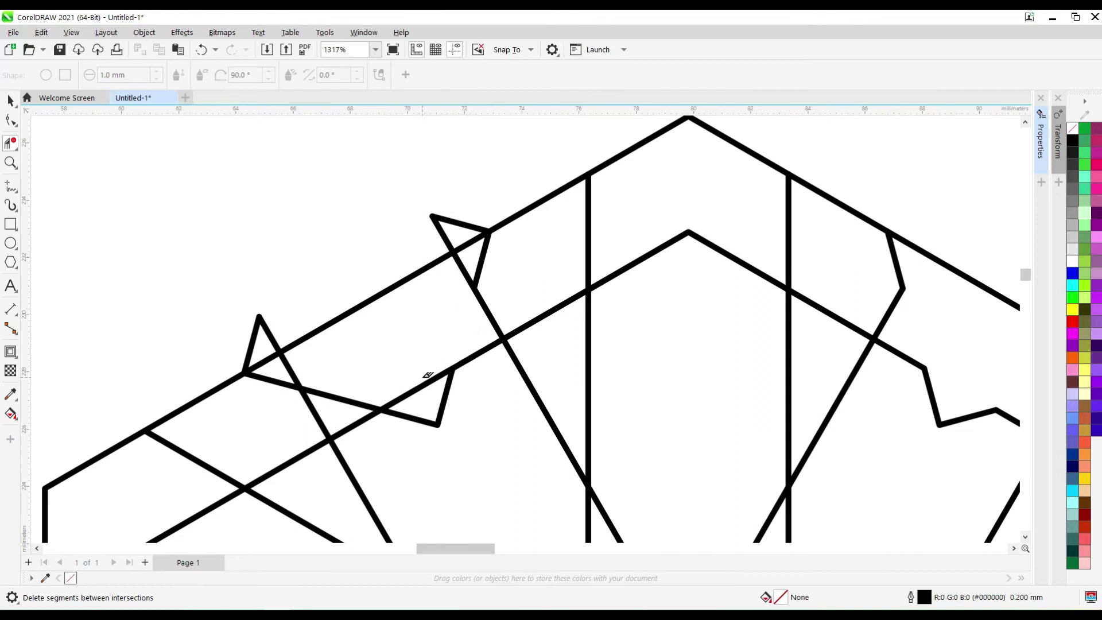
click(422, 385)
click(342, 405)
drag(317, 360, 279, 368)
click(465, 258)
drag(266, 336, 233, 321)
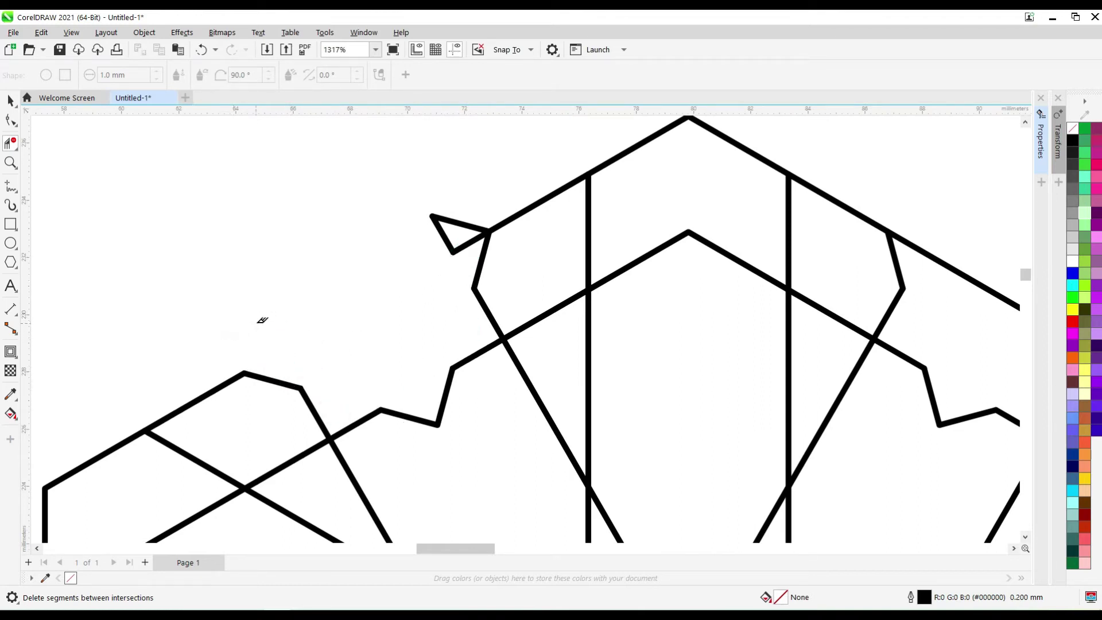
click(453, 223)
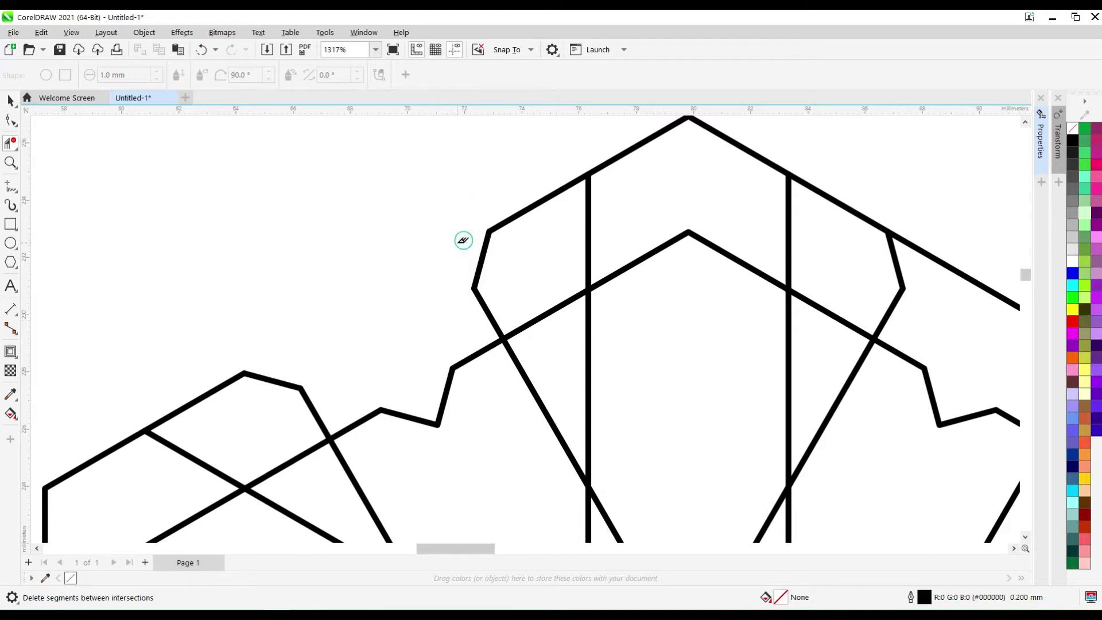
Delete the crossing segments and outer tips around the left square, leaving a pointed notch in the inner hexagon.
scroll(472, 161, down, 3)
scroll(287, 432, up, 3)
scroll(411, 278, down, 2)
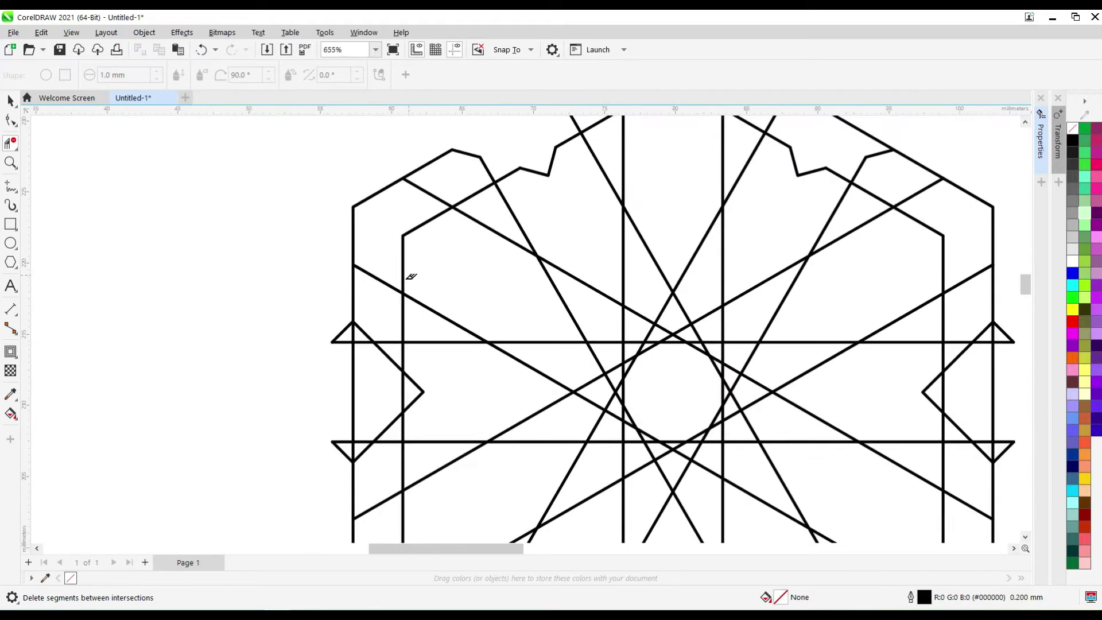
scroll(522, 286, up, 3)
click(500, 356)
drag(475, 295, 478, 433)
drag(410, 315, 339, 471)
Trim the crossing segments, outer tips and the outer hexagon line around the lower-left square.
scroll(423, 241, down, 4)
scroll(462, 322, up, 3)
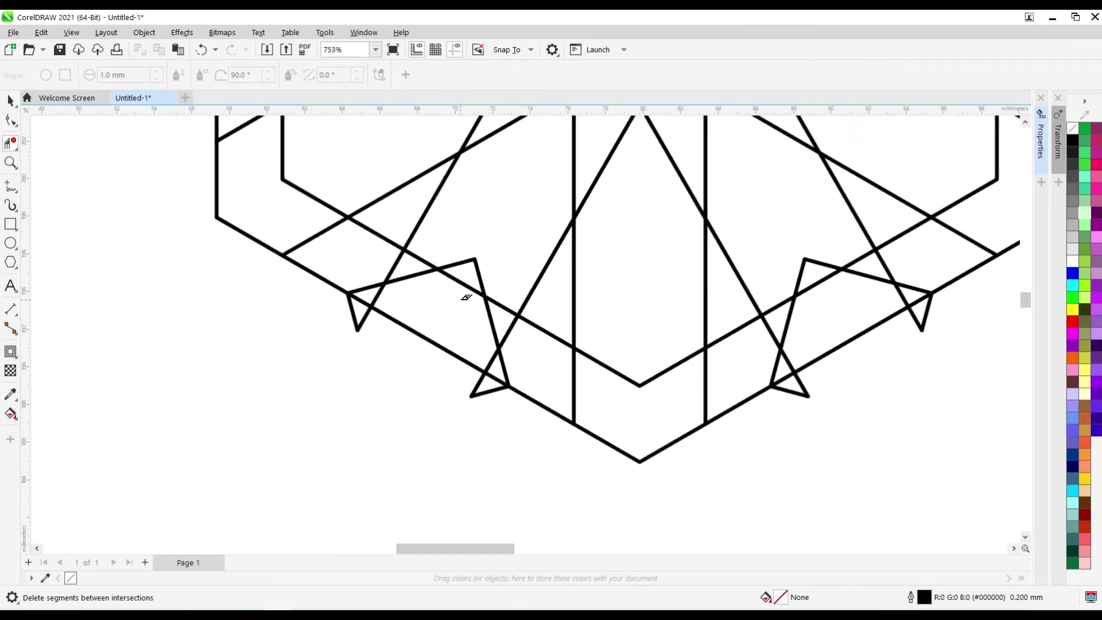
scroll(466, 297, up, 2)
click(395, 268)
click(464, 278)
click(503, 324)
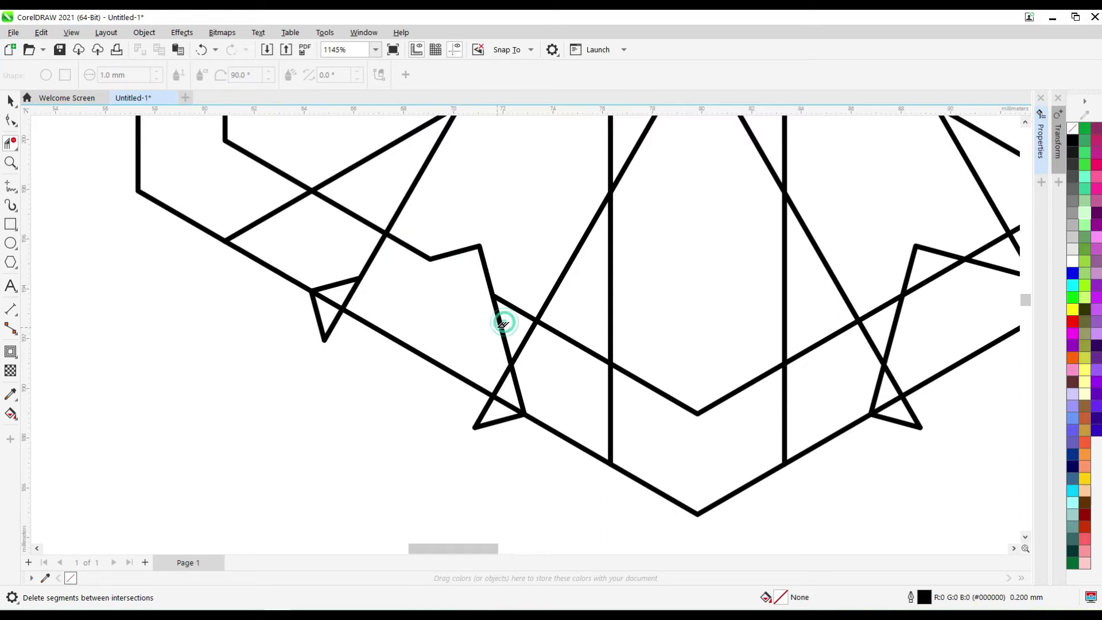
click(500, 340)
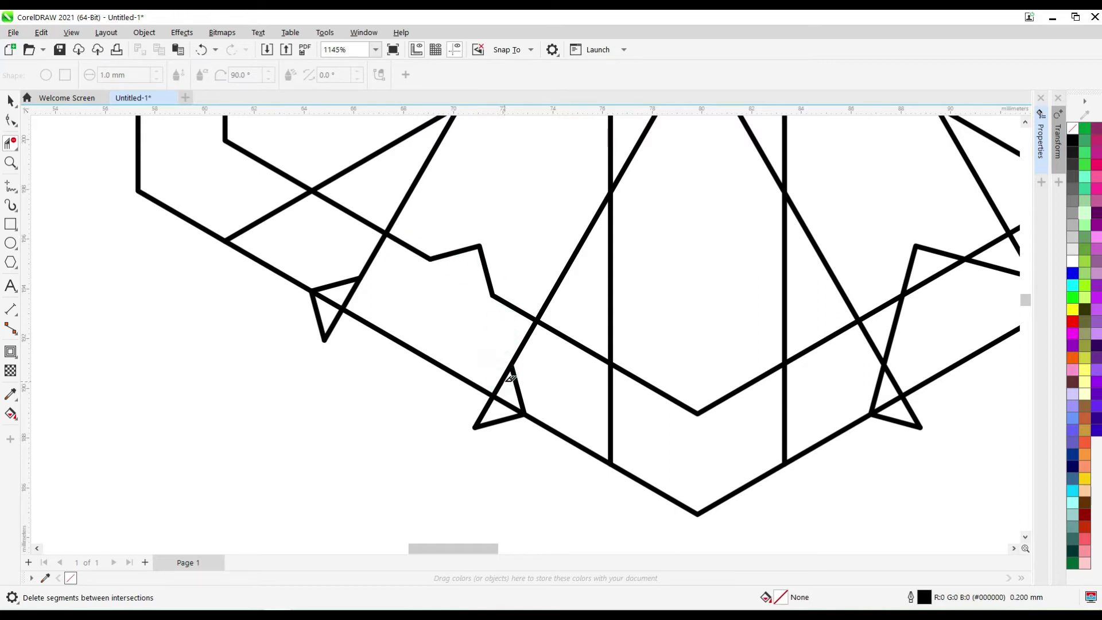
click(318, 330)
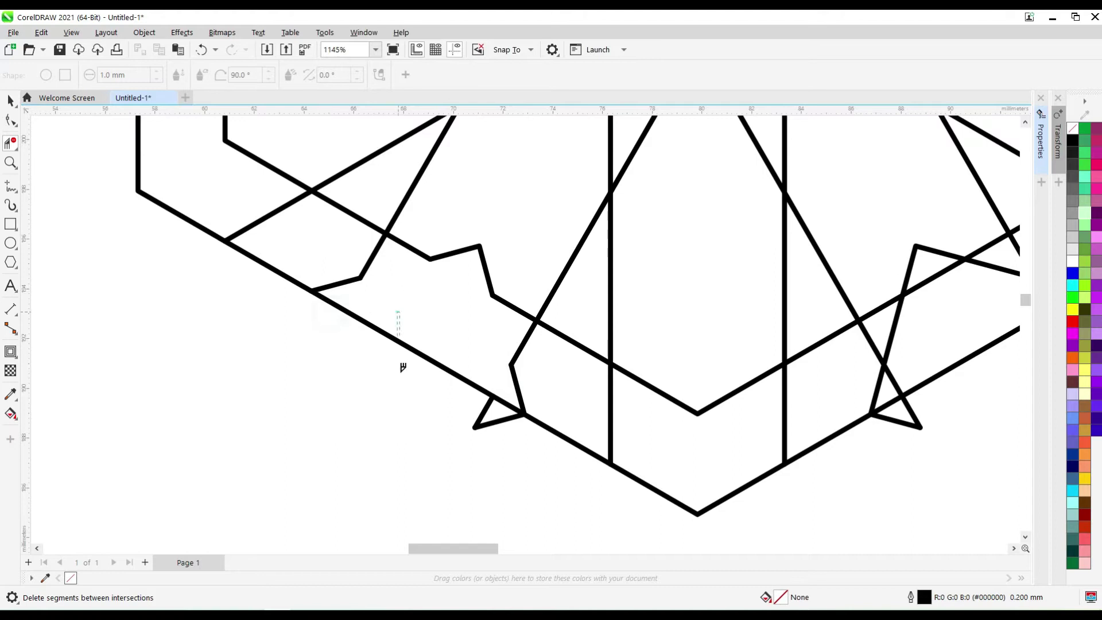
click(398, 341)
click(485, 409)
click(501, 398)
Trim the crossing segments, outer tips and the outer hexagon line around the lower-right square.
scroll(449, 340, down, 4)
scroll(632, 357, up, 5)
scroll(371, 308, down, 5)
scroll(688, 283, up, 3)
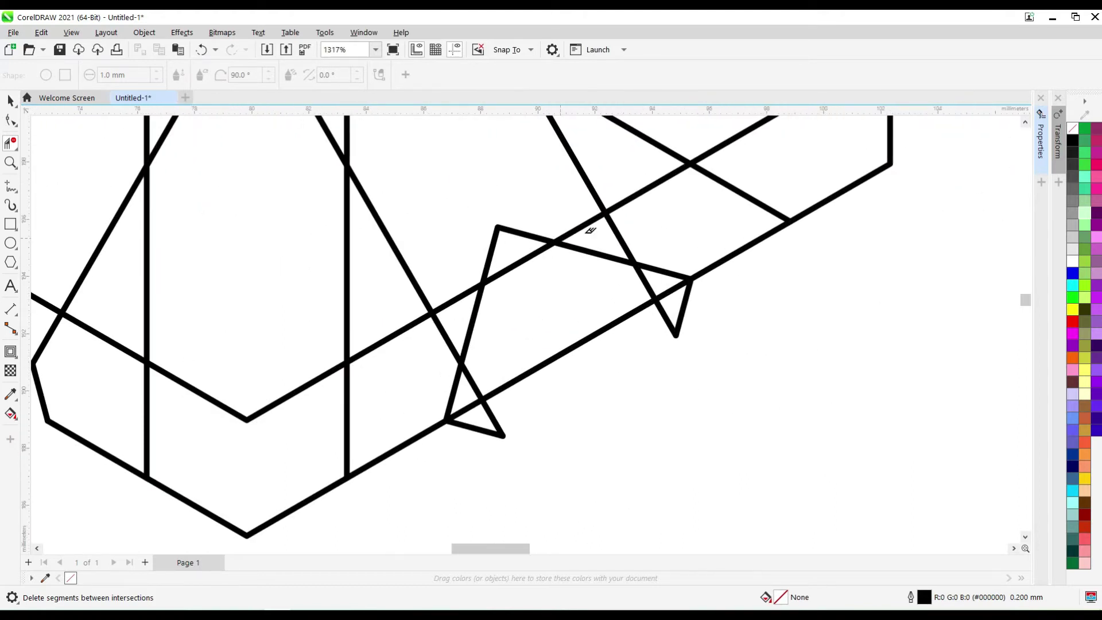
click(531, 253)
click(472, 319)
click(472, 381)
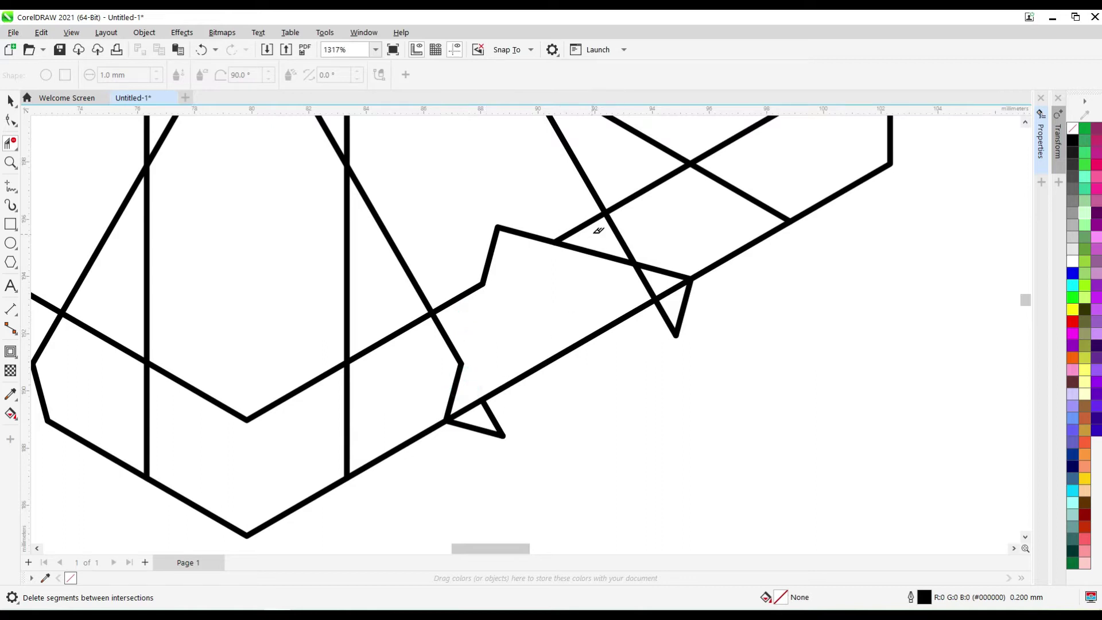
drag(594, 234, 595, 234)
drag(669, 278, 632, 286)
drag(617, 350, 687, 310)
click(471, 433)
Trim the crossing segments around the right square with Virtual Segment Delete, leaving a pointed notch in the inner hexagon.
scroll(540, 370, down, 2)
scroll(555, 270, down, 2)
scroll(628, 216, up, 3)
scroll(566, 216, down, 3)
scroll(537, 258, up, 2)
drag(566, 165, 588, 320)
drag(628, 200, 630, 159)
scroll(615, 243, down, 2)
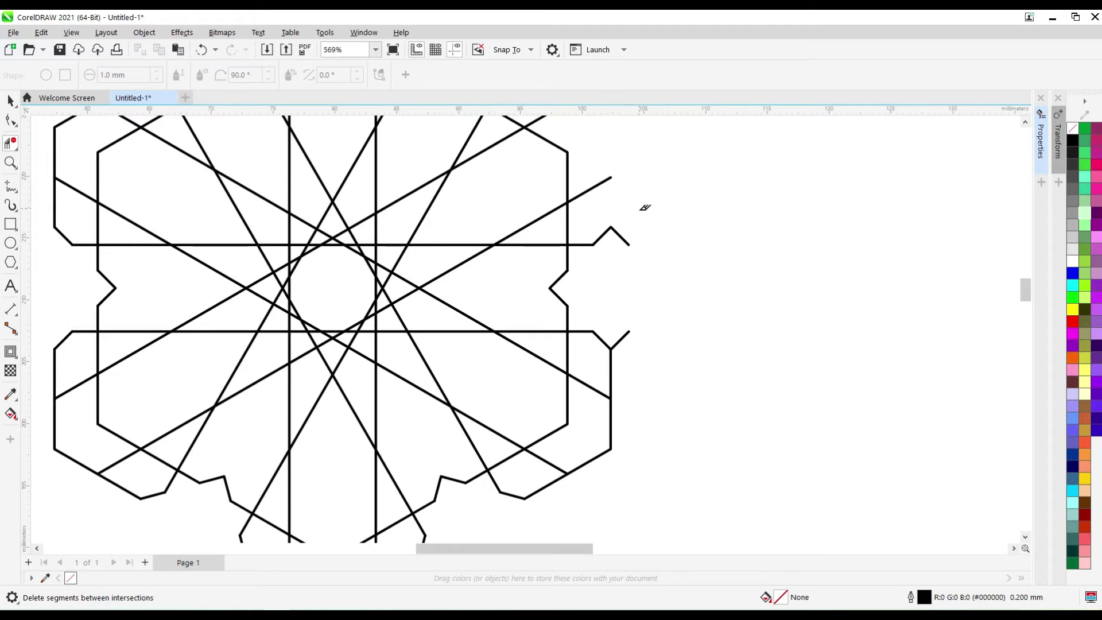
Undo the last outer line deletion and trim the right square's protruding outer tips instead.
drag(628, 360, 629, 360)
key(ctrl+z)
drag(637, 214, 612, 380)
scroll(600, 236, up, 1)
scroll(608, 291, down, 2)
scroll(547, 141, up, 1)
scroll(546, 140, down, 2)
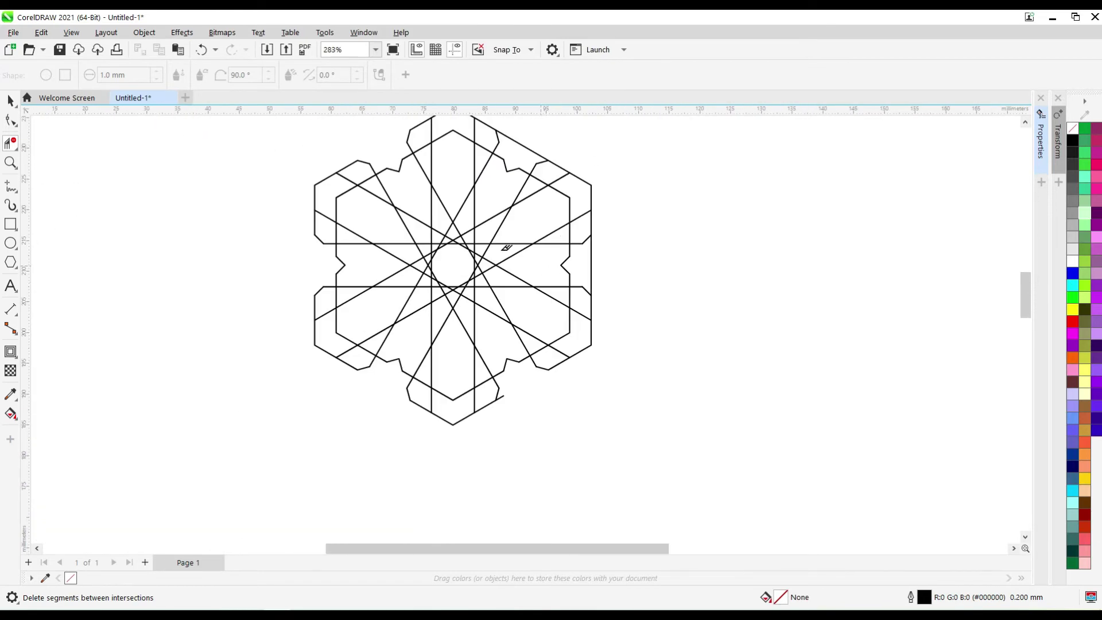
Select the remaining outer hexagon outline and delete it, keeping the notched inner hexagon and the bars.
click(9, 103)
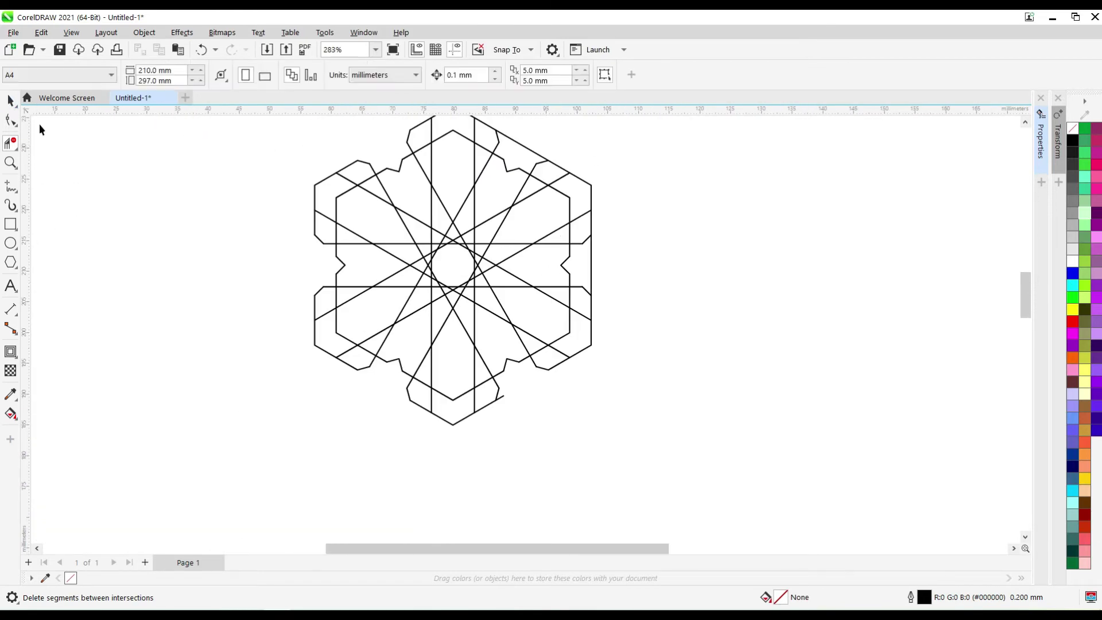
click(316, 184)
key(Escape)
scroll(491, 256, down, 2)
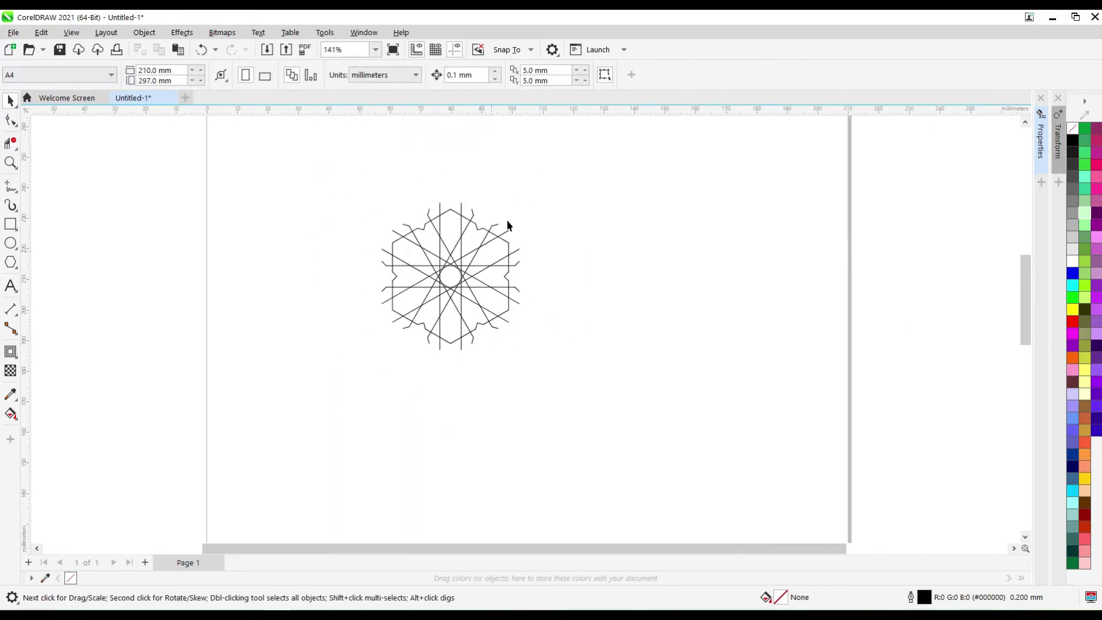
Select the whole motif and trim the ring of bar segments crossing around its centre, undoing the last wrong cut.
drag(394, 375, 584, 166)
scroll(442, 206, up, 7)
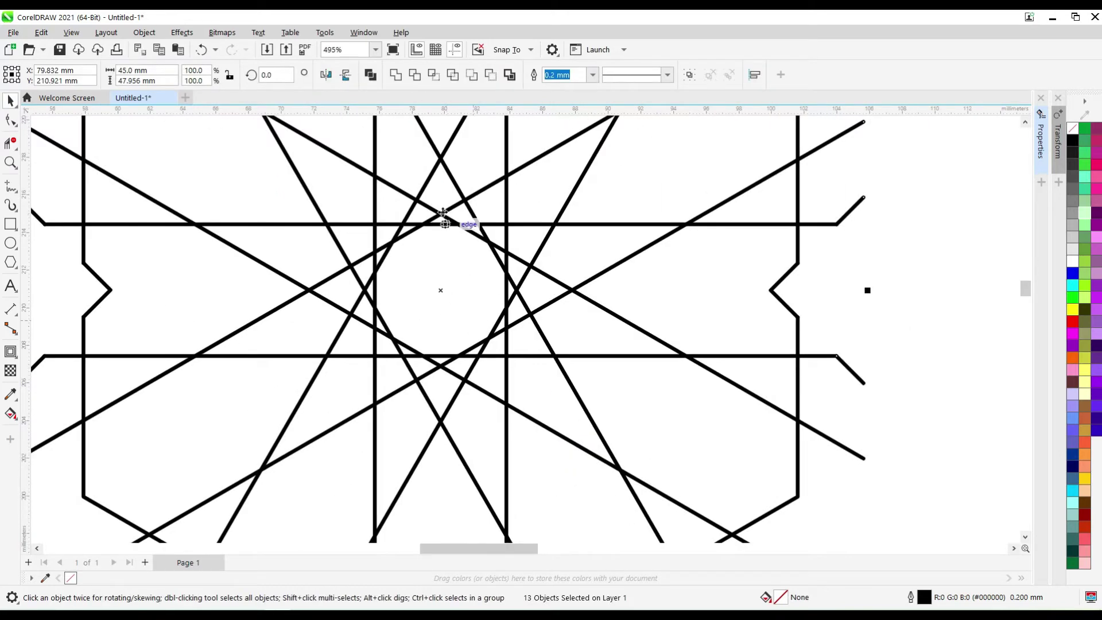
key(space)
drag(436, 201, 430, 216)
drag(377, 212, 336, 370)
drag(339, 414, 432, 456)
drag(448, 458, 555, 403)
drag(569, 361, 556, 383)
drag(574, 325, 563, 281)
drag(561, 241, 505, 253)
drag(496, 207, 428, 229)
drag(343, 272, 344, 274)
key(ctrl+z)
Delete the remaining segments inside the motif's centre, leaving an empty twelve-pointed star opening.
drag(395, 224, 352, 340)
drag(322, 287, 379, 395)
click(393, 422)
mouse_move(419, 442)
mouse_down()
mouse_move(458, 424)
mouse_move(405, 434)
mouse_up()
drag(484, 398, 499, 436)
drag(551, 341, 519, 413)
drag(532, 367, 518, 411)
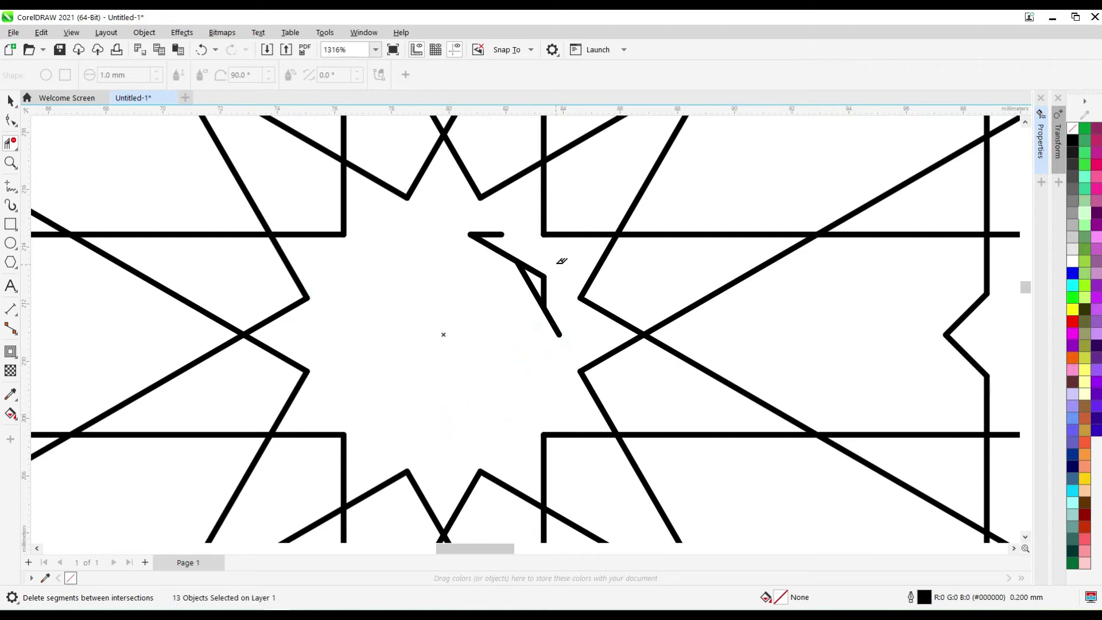
click(556, 263)
click(506, 245)
click(497, 227)
drag(406, 369, 405, 371)
Select all parts of the trimmed motif and group them.
double_click(11, 101)
scroll(519, 342, down, 4)
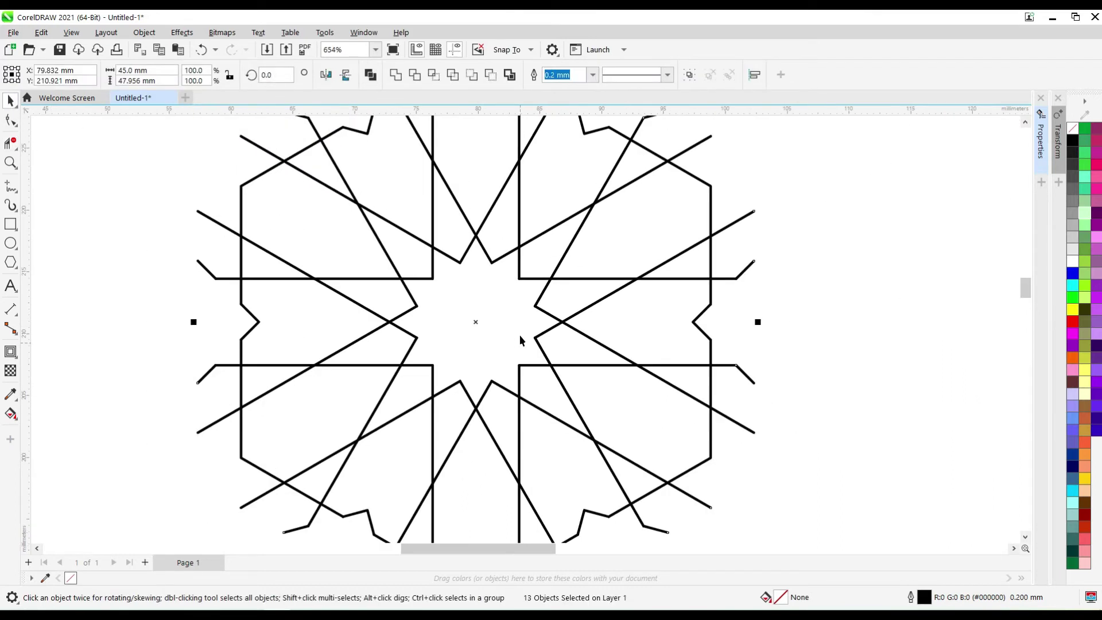
drag(715, 157, 289, 516)
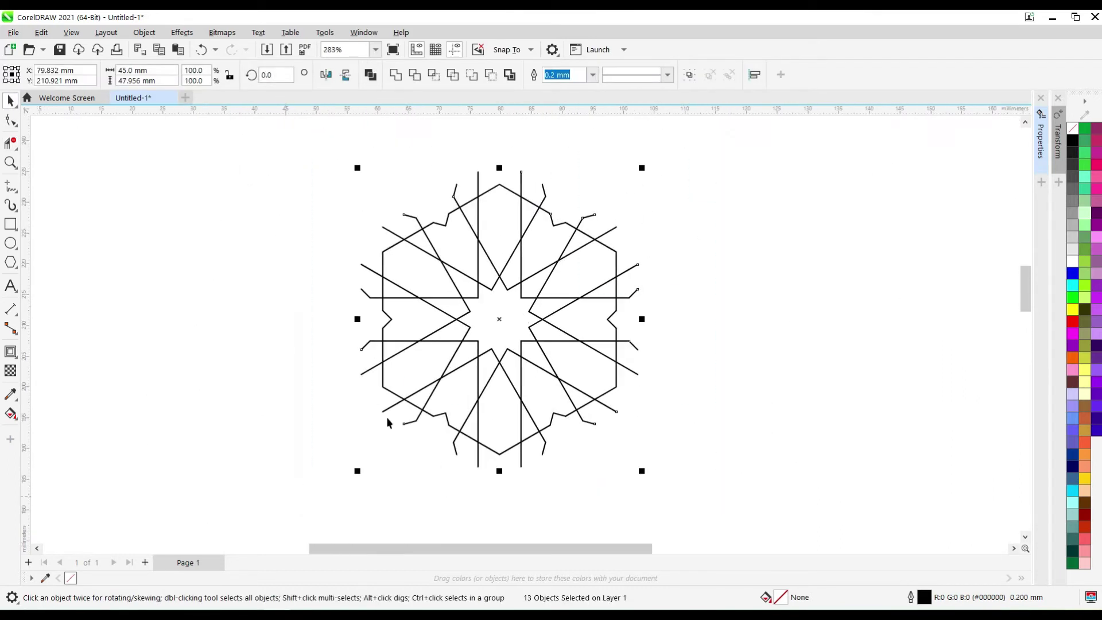
right_click(537, 295)
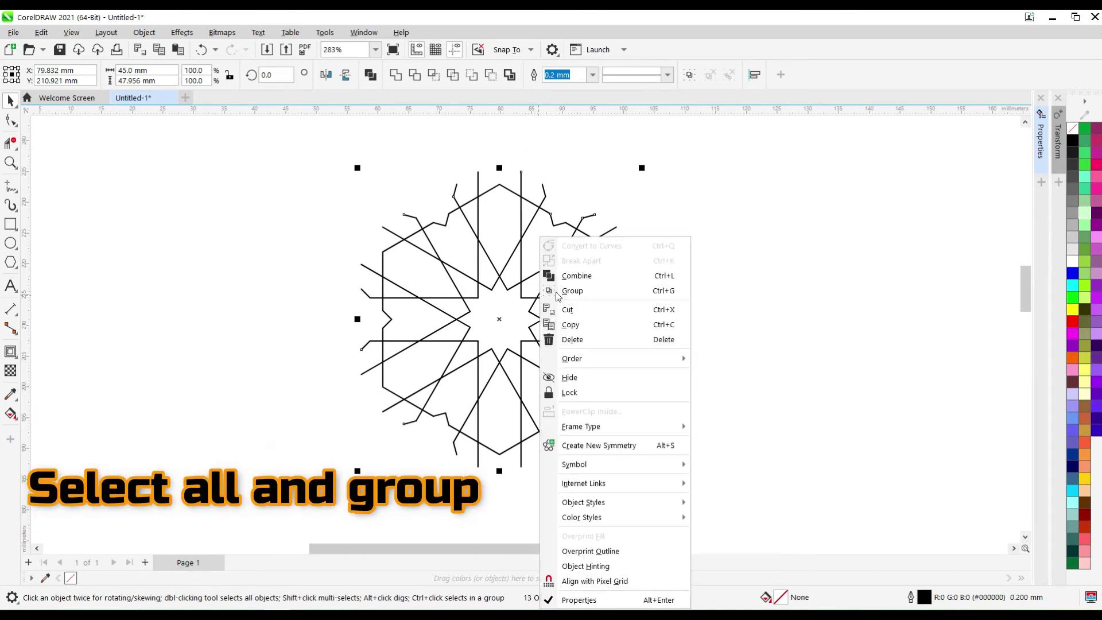
click(578, 293)
scroll(476, 280, down, 2)
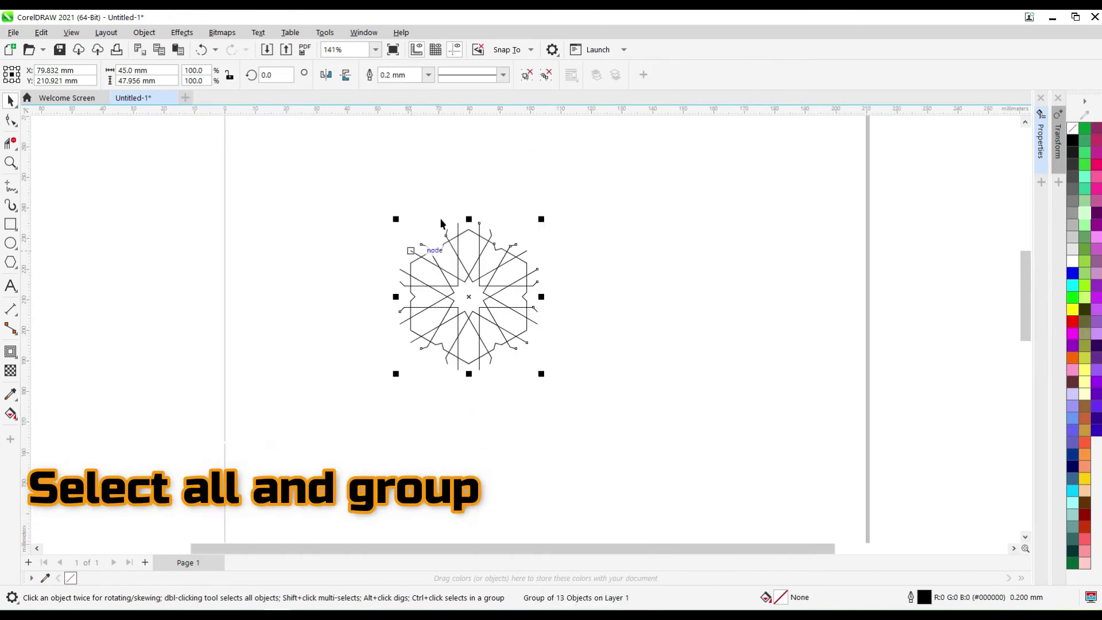
Set the grouped motif's outline width to 2.0 mm and scale it proportionally to 60 mm wide.
click(429, 79)
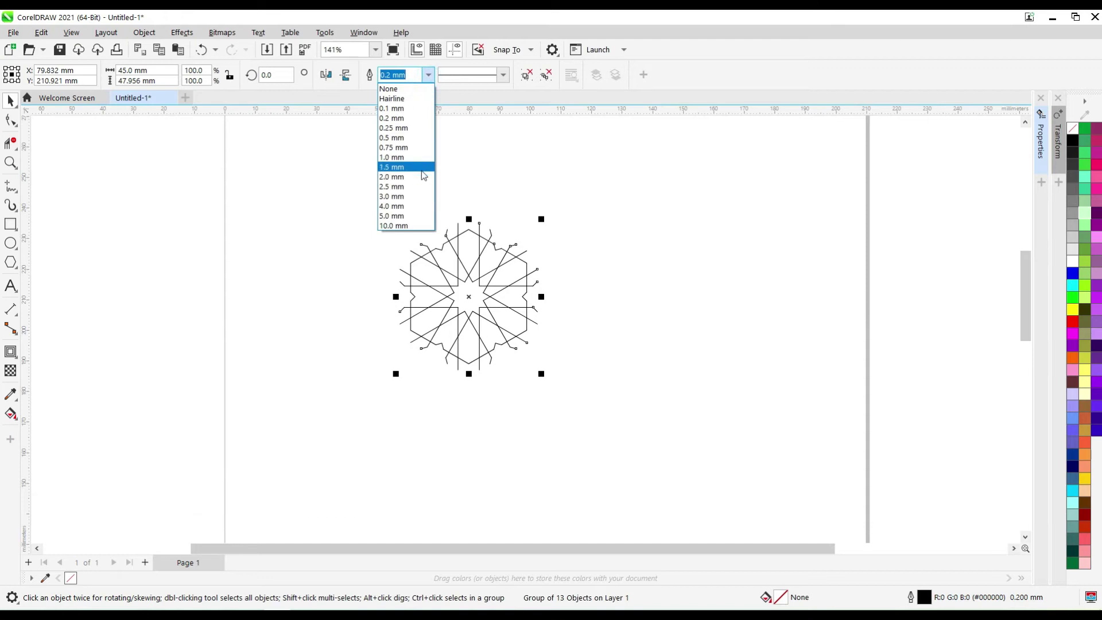
click(420, 171)
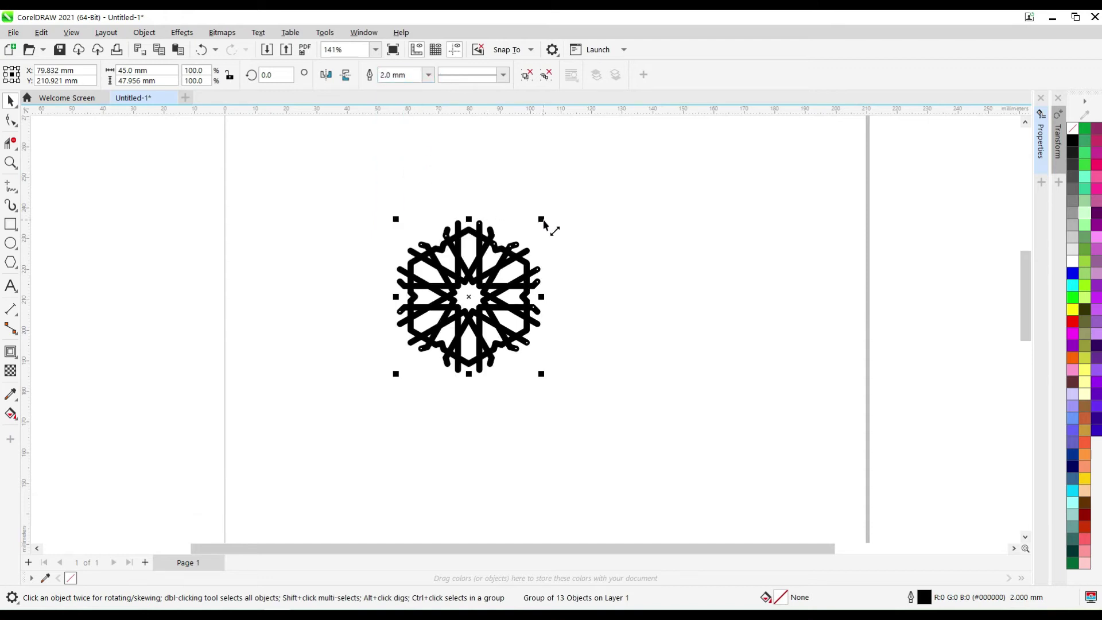
click(230, 75)
click(132, 70)
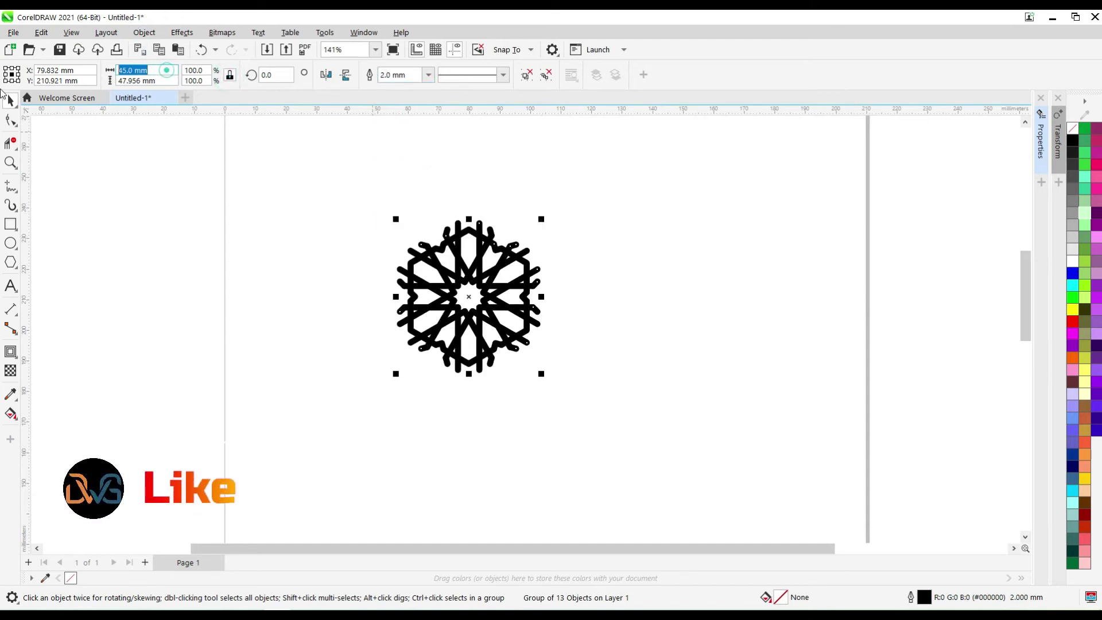
text(60)
key(Return)
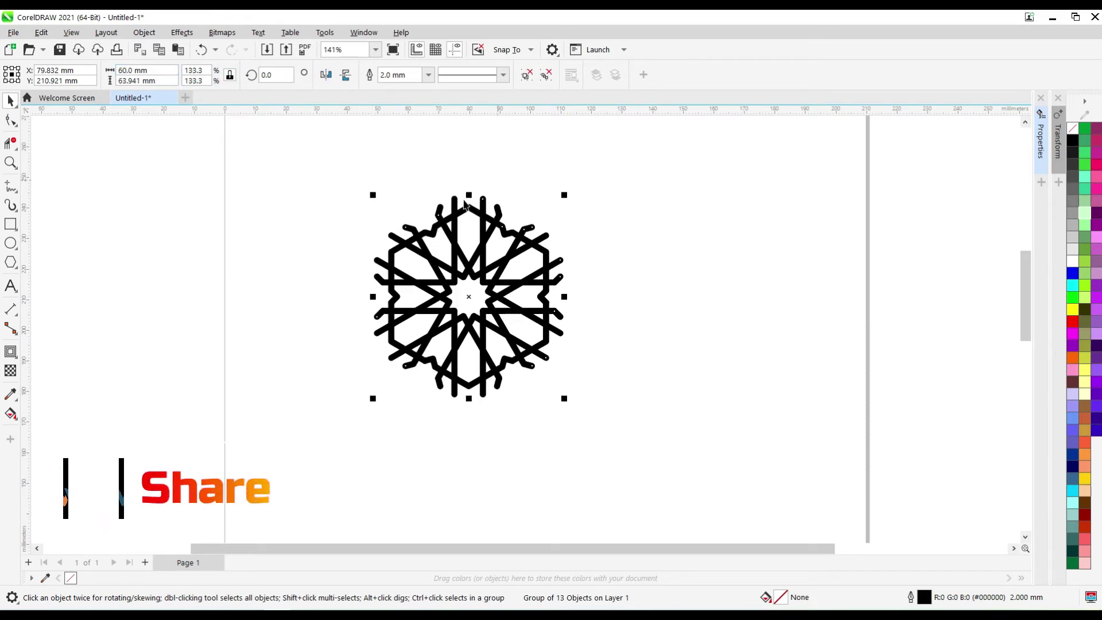
Copy the motif directly beside itself, snapped edge to edge, and repeat the copy to make a row of six.
scroll(466, 245, down, 2)
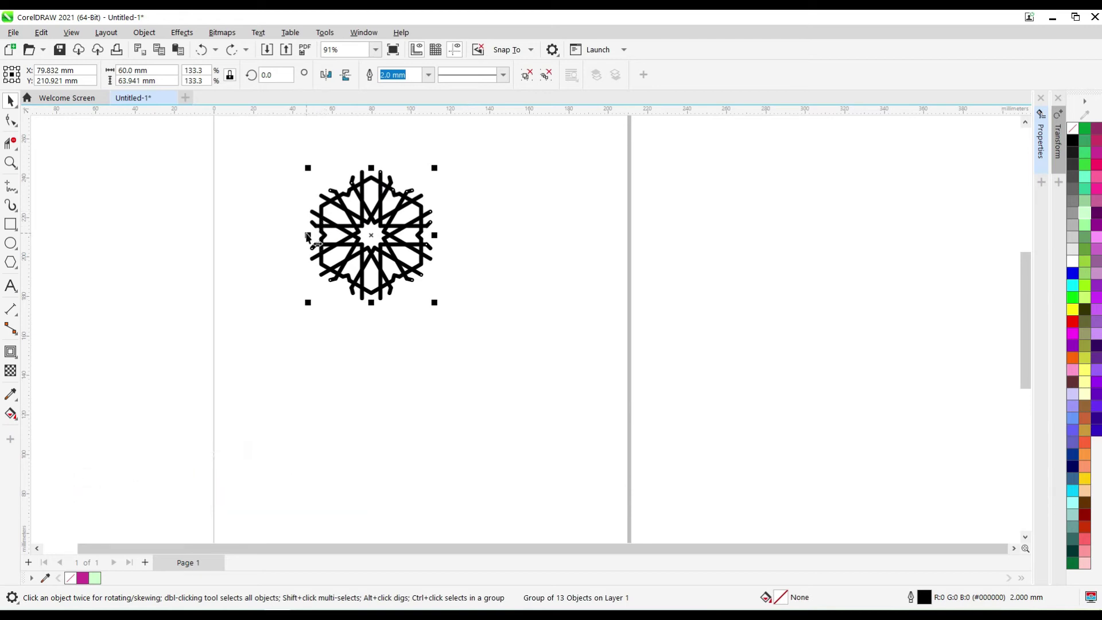
drag(308, 237, 491, 235)
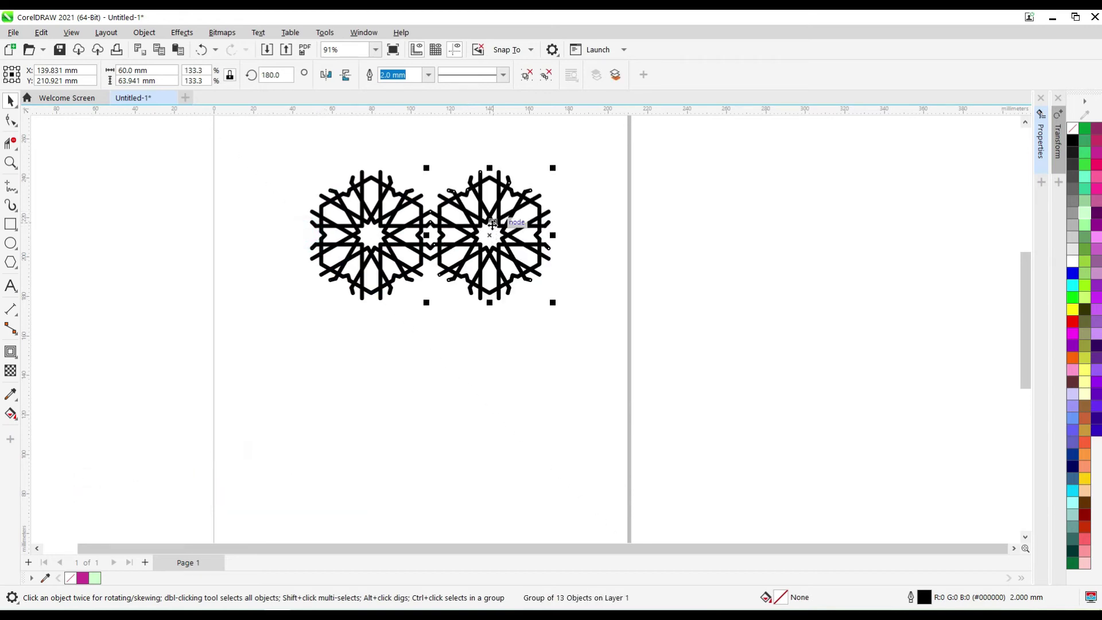
key(ctrl+r)
key(ctrl+r)
key(ctrl+r)
key(ctrl+r)
Group the row's last five motifs and copy the group below, offset by half a motif and snapped to the first row.
scroll(492, 223, down, 3)
drag(333, 175, 856, 296)
click(482, 134)
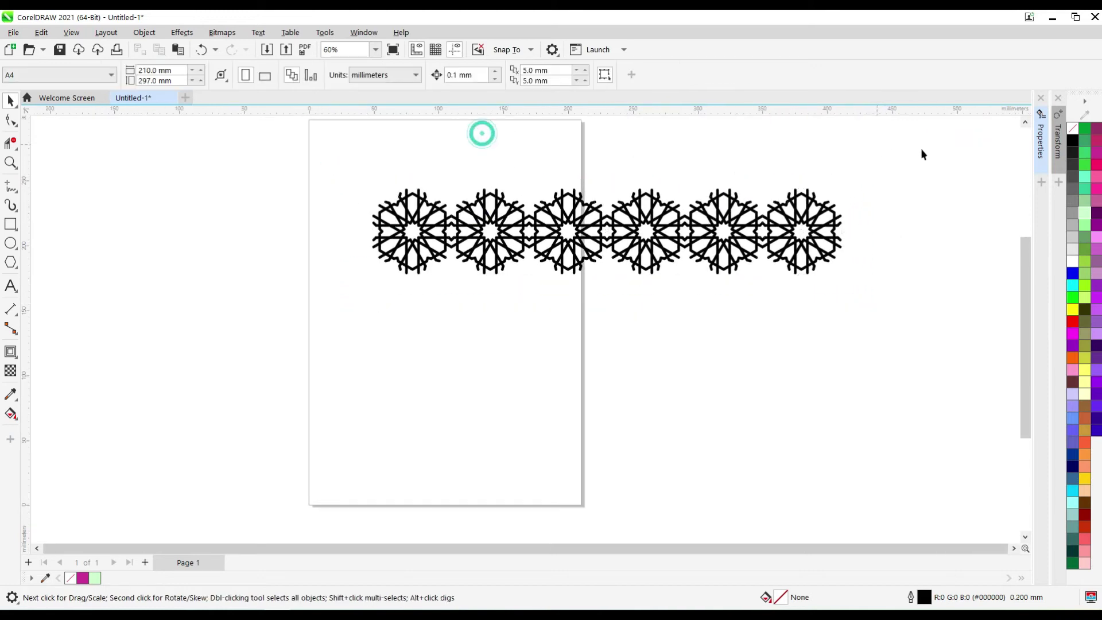
drag(442, 358, 442, 359)
key(ctrl+g)
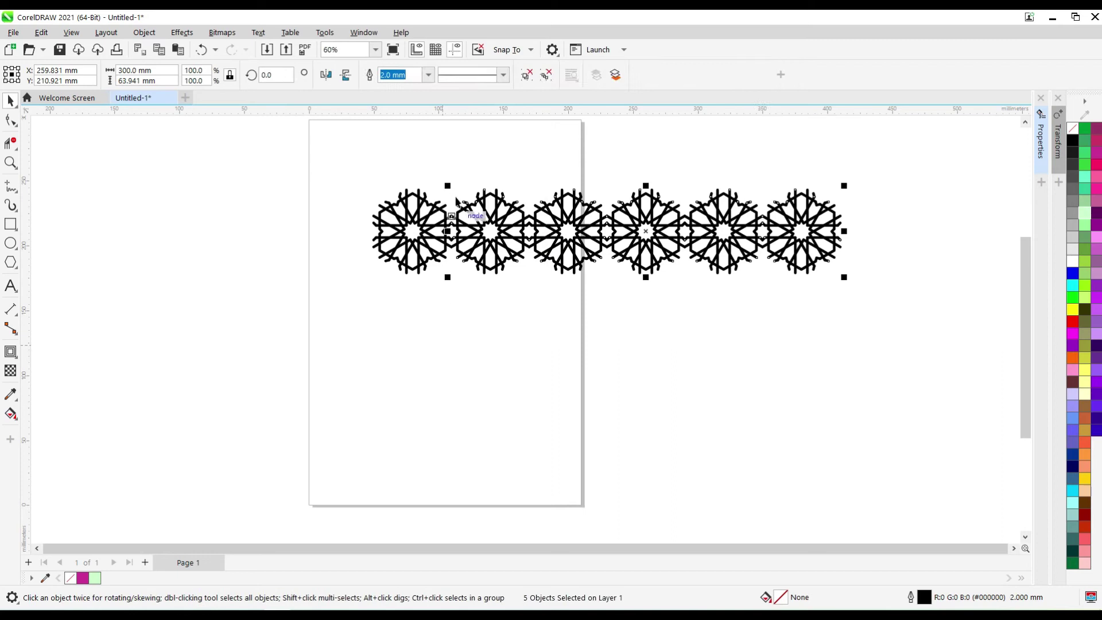
scroll(460, 193, up, 1)
drag(488, 190, 445, 267)
scroll(461, 210, down, 1)
Copy both rows straight down, snapped to the row above, and repeat the copy to make ten rows.
drag(372, 175, 801, 357)
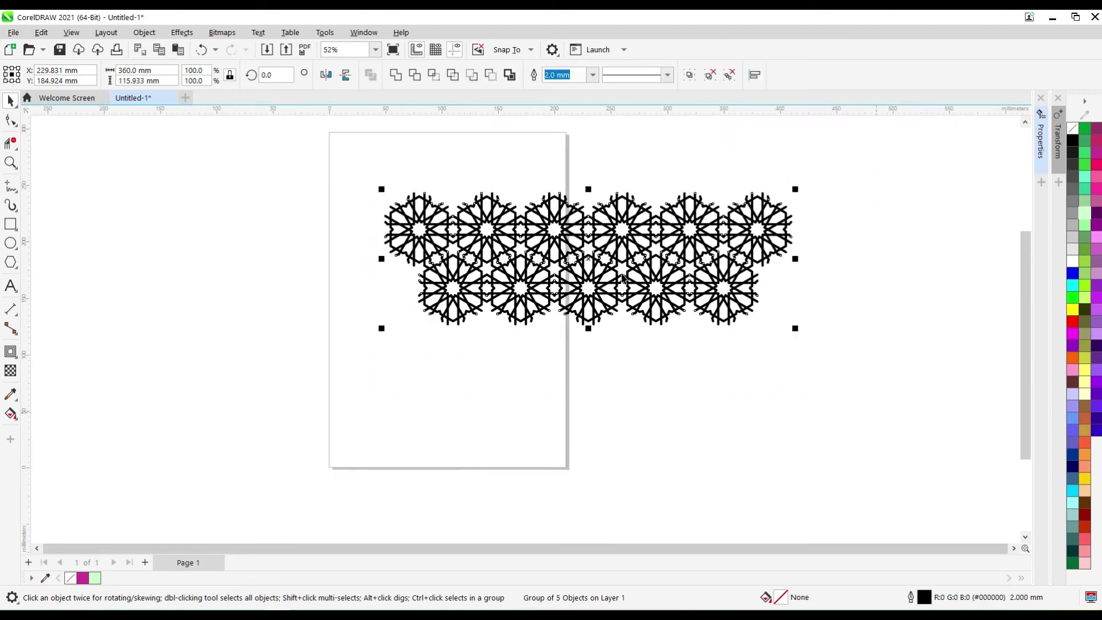
scroll(419, 185, up, 1)
drag(459, 217, 460, 377)
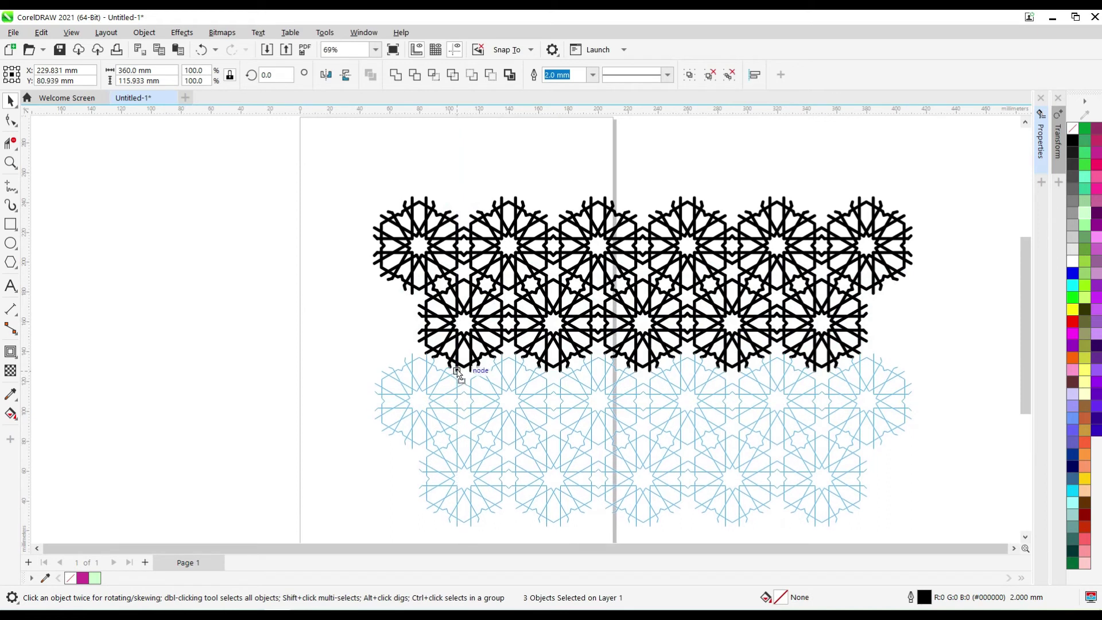
drag(457, 371, 458, 372)
scroll(472, 360, up, 5)
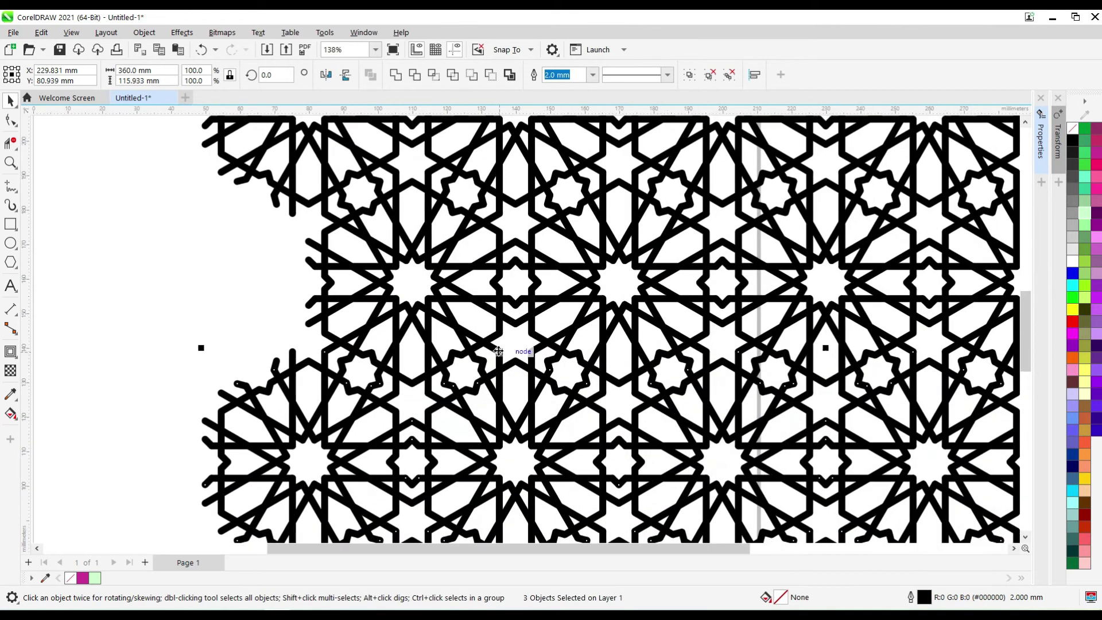
key(ctrl+r)
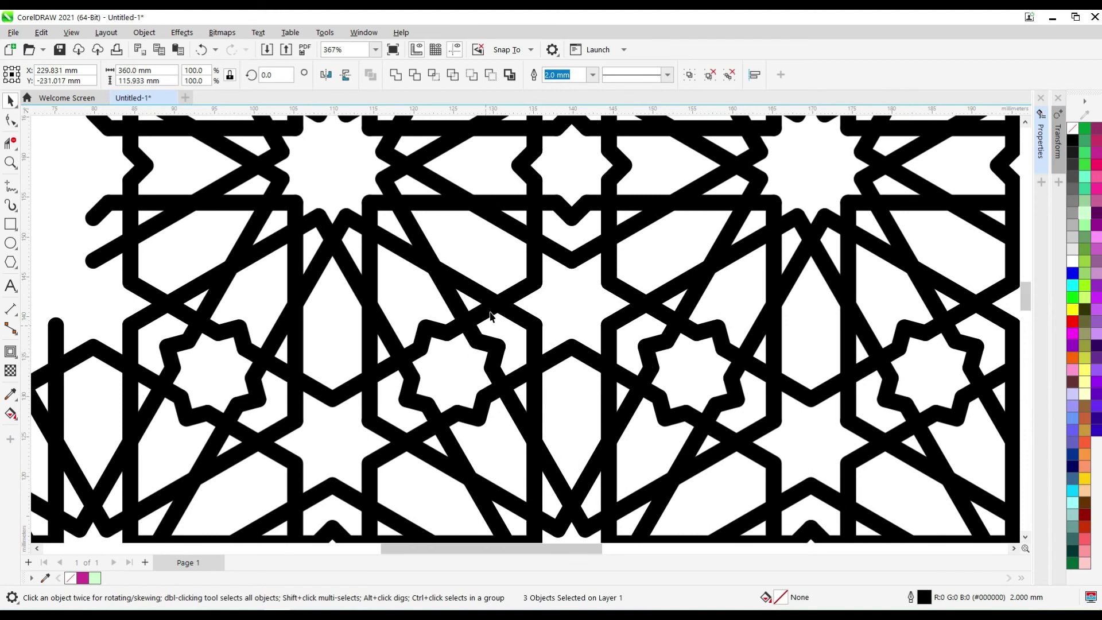
Group all the rows into one pattern and set its outline width to 1.5 mm.
scroll(666, 250, down, 7)
drag(665, 250, 388, 518)
key(ctrl+g)
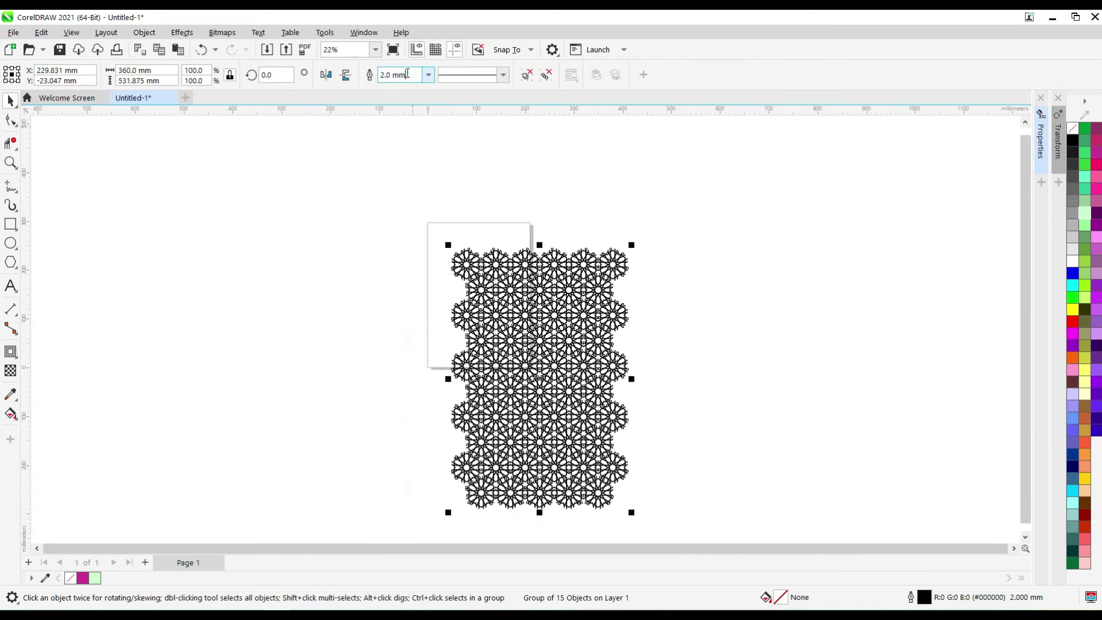
text(1.5)
key(Return)
Move the pattern to the right of the page and draw a rectangle about 301.7 × 313.7 mm between its corner motif centres.
drag(556, 299, 739, 253)
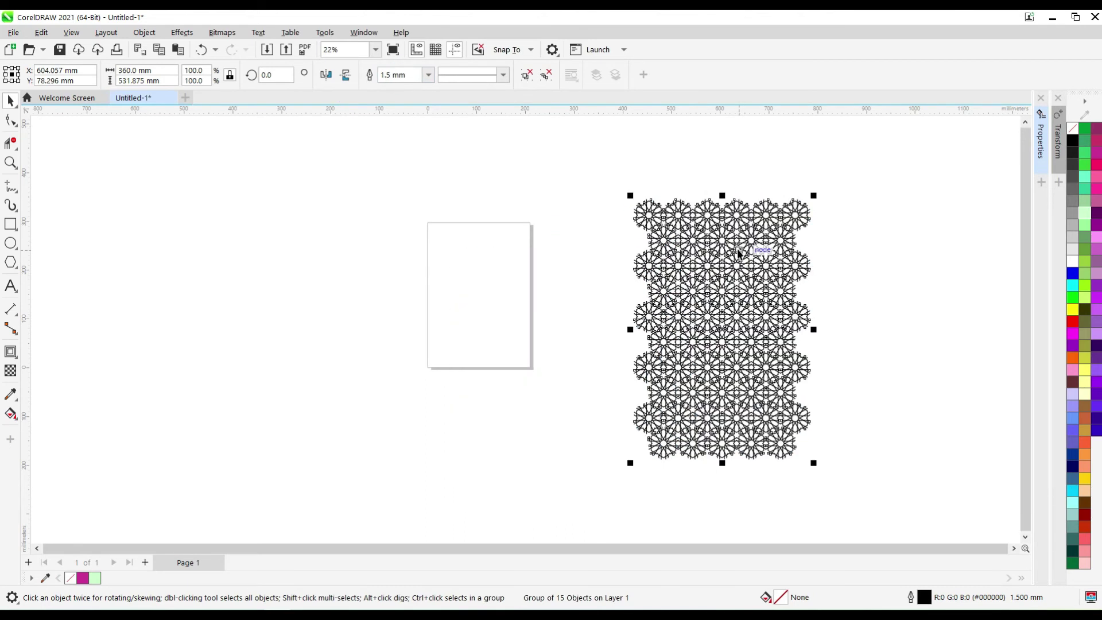
click(10, 224)
scroll(719, 256, up, 2)
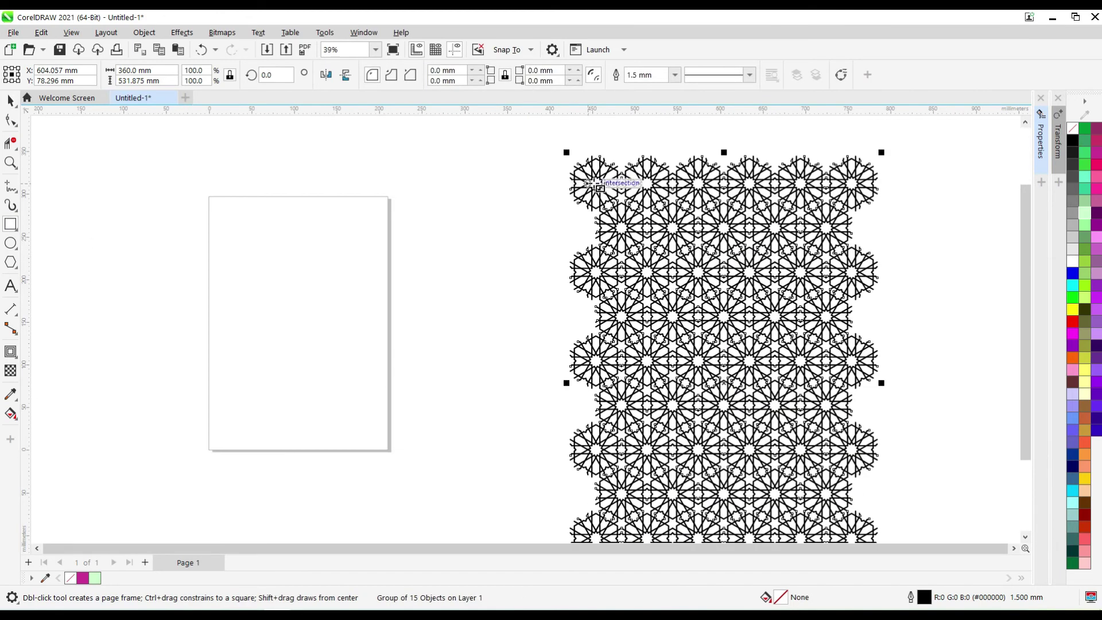
drag(597, 184, 853, 452)
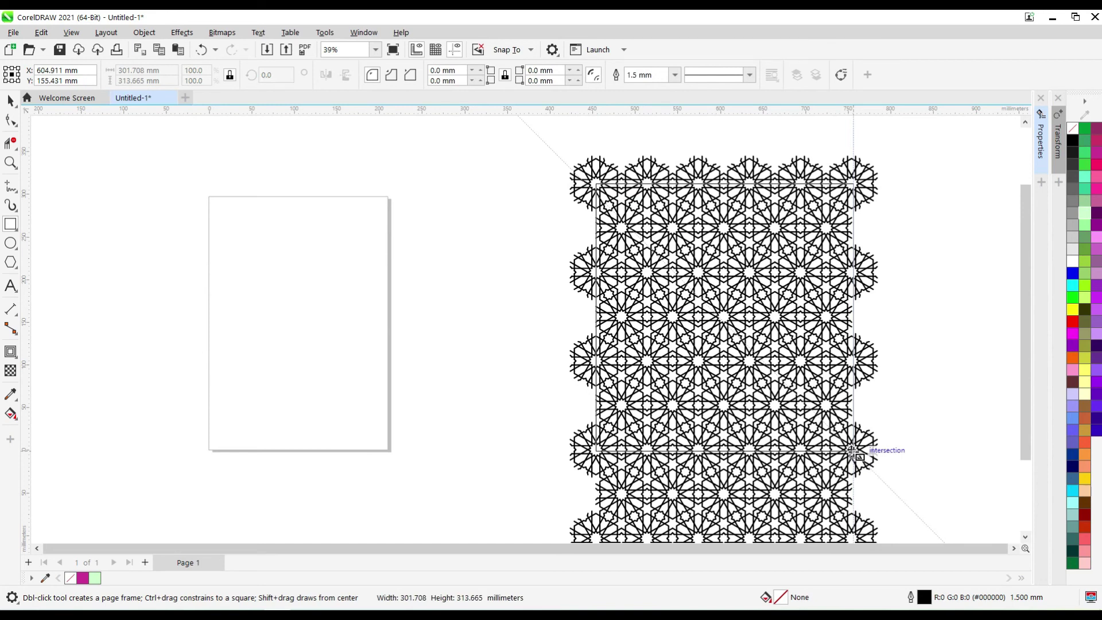
drag(853, 452, 852, 452)
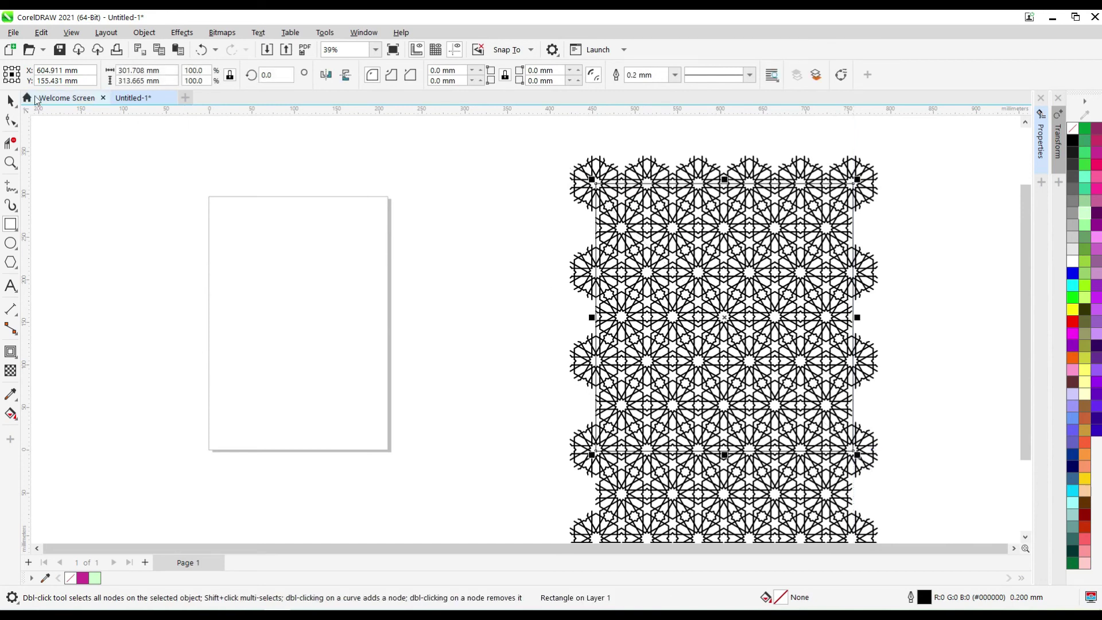
Intersect the pattern with the rectangle and delete the original pattern, keeping only the cropped copy and the frame.
click(12, 102)
scroll(868, 415, up, 2)
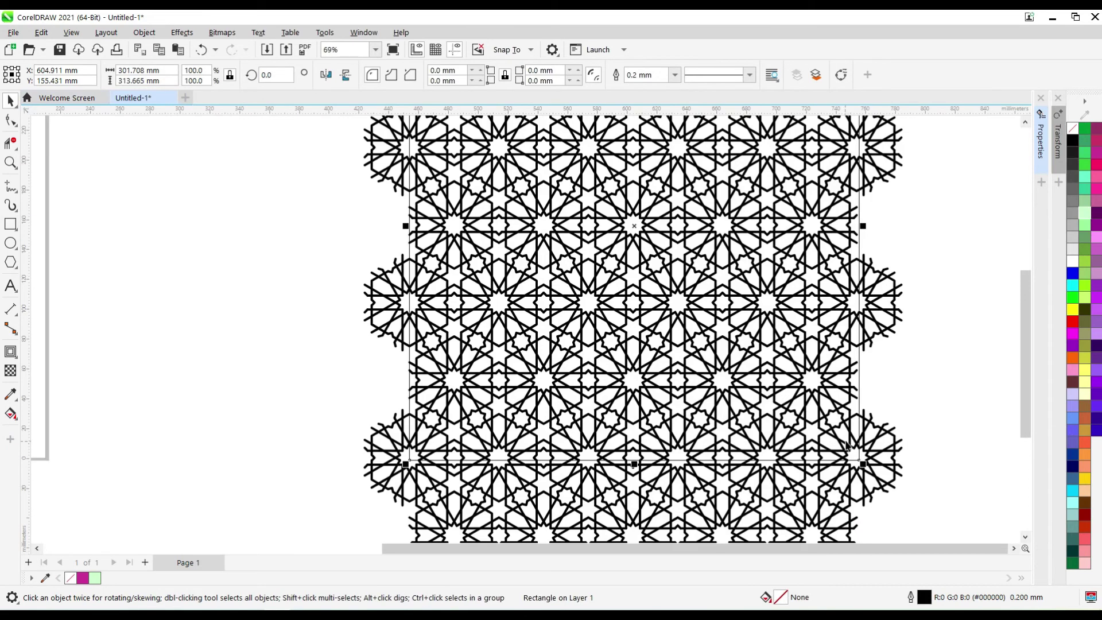
scroll(687, 305, down, 4)
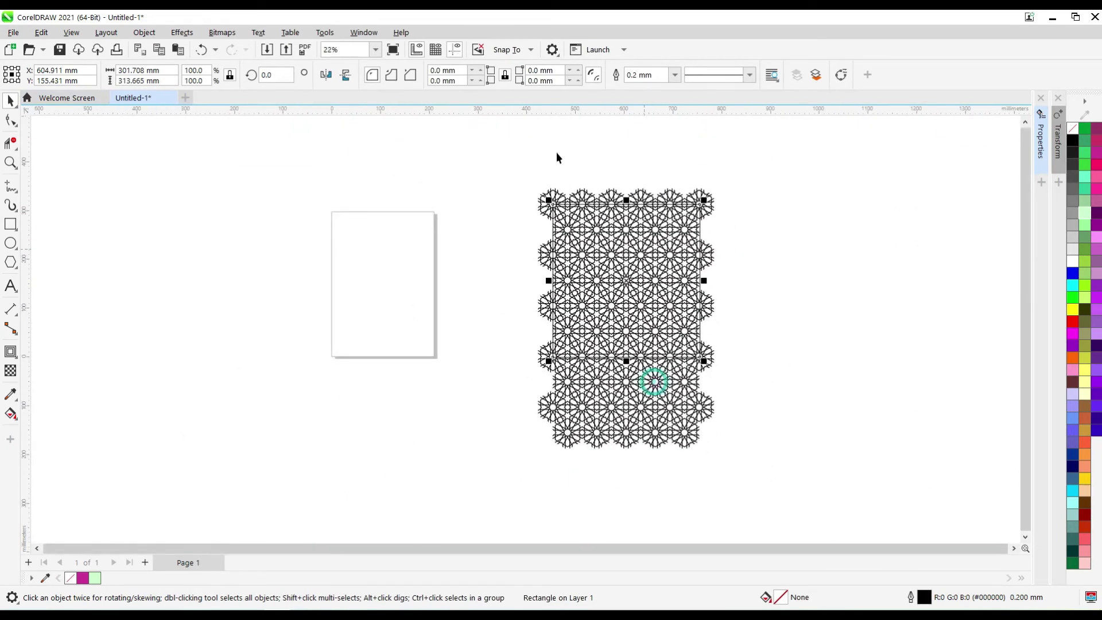
shift+click(611, 397)
click(435, 75)
click(567, 425)
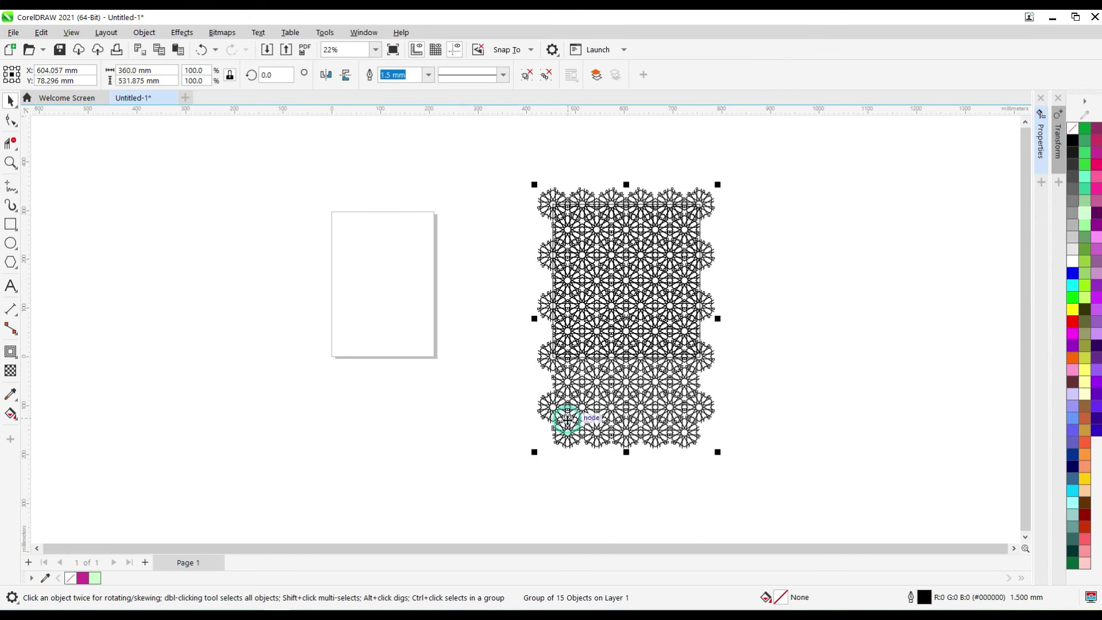
key(Delete)
scroll(669, 225, up, 5)
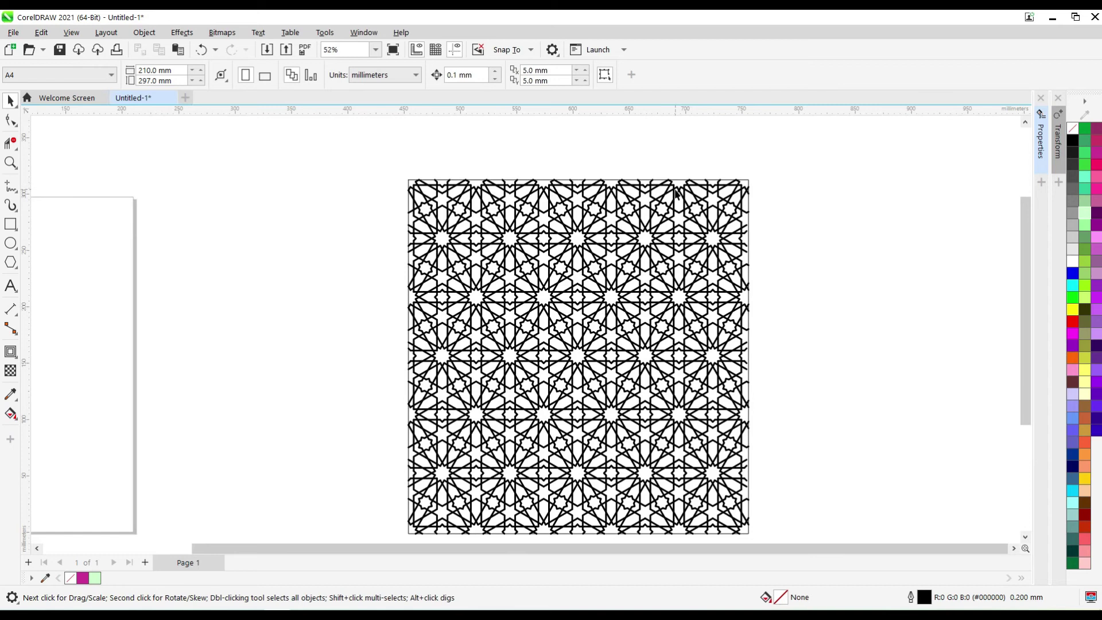
Set the frame rectangle's outline width to 1.5 mm.
click(676, 194)
click(674, 76)
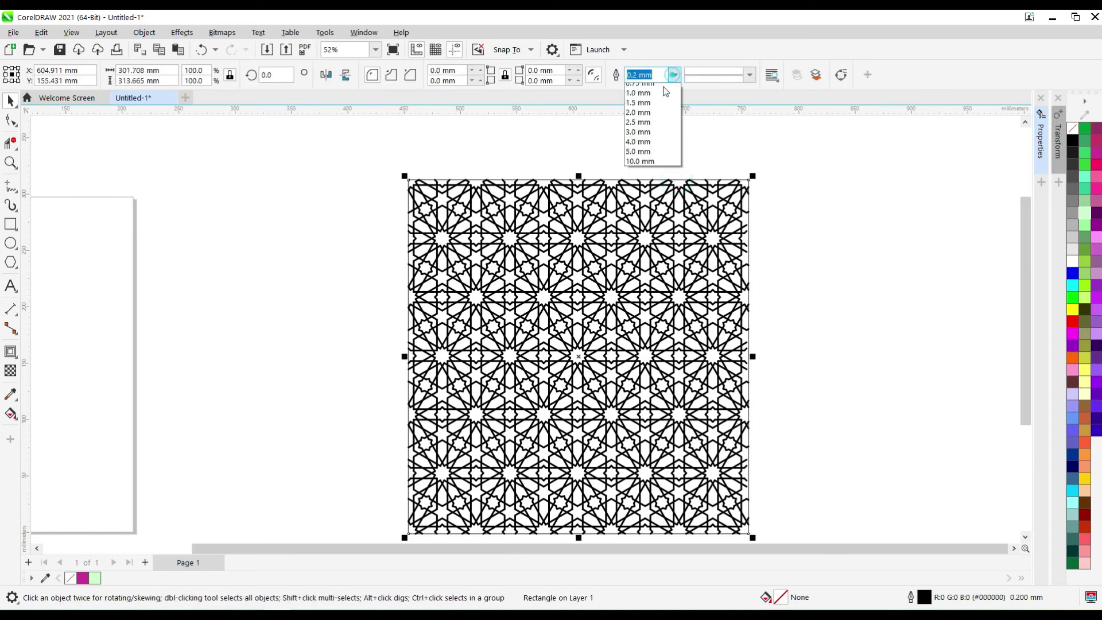
click(649, 167)
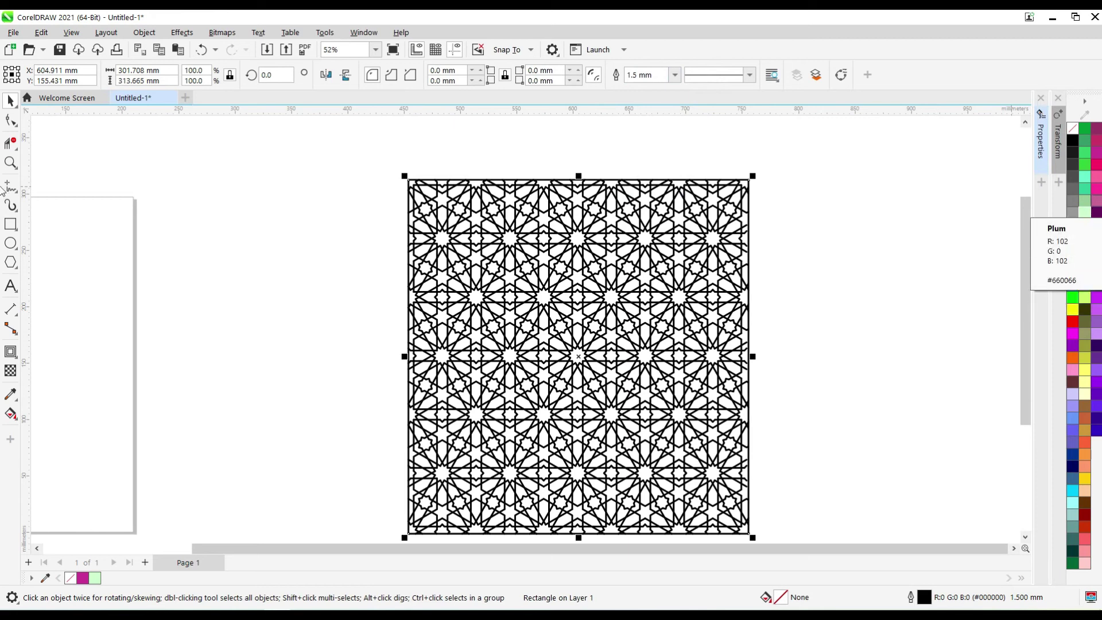
Select the cropped pattern inside the frame and change its outline colour to pale yellow.
click(675, 238)
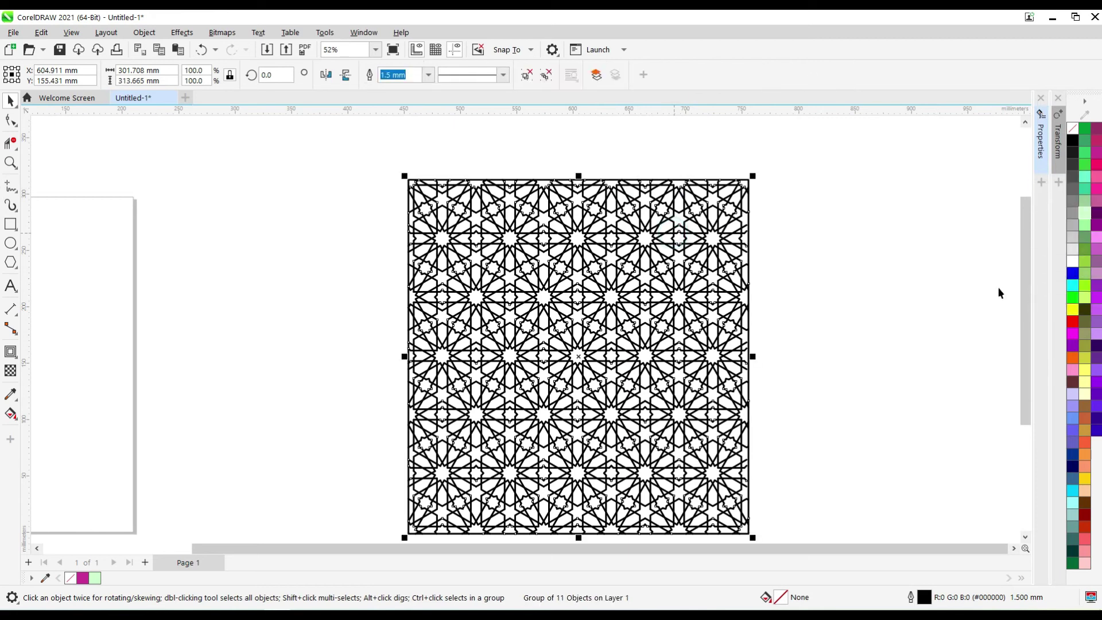
right_click(1084, 393)
click(1029, 404)
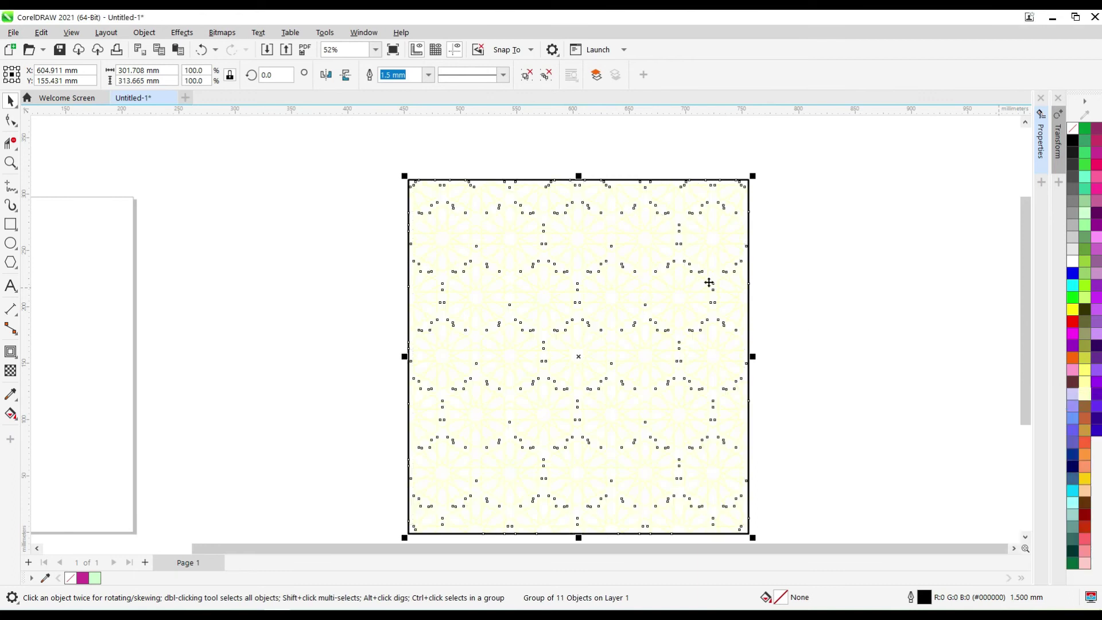
Select the frame rectangle around the pattern and fill it with muted green (#669966).
click(757, 151)
click(749, 180)
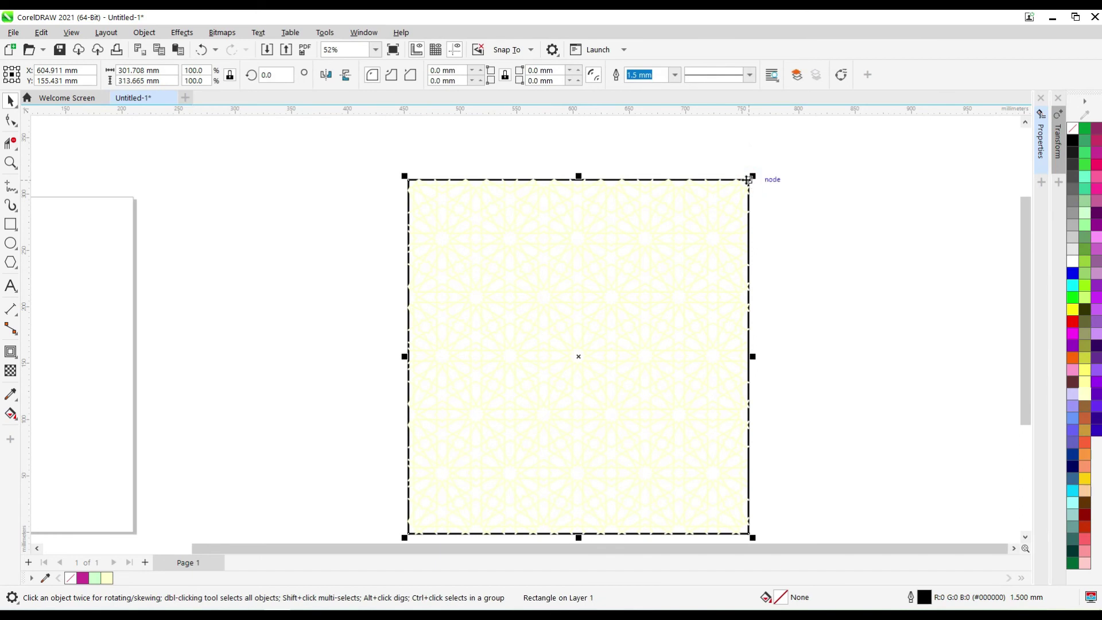
click(1085, 237)
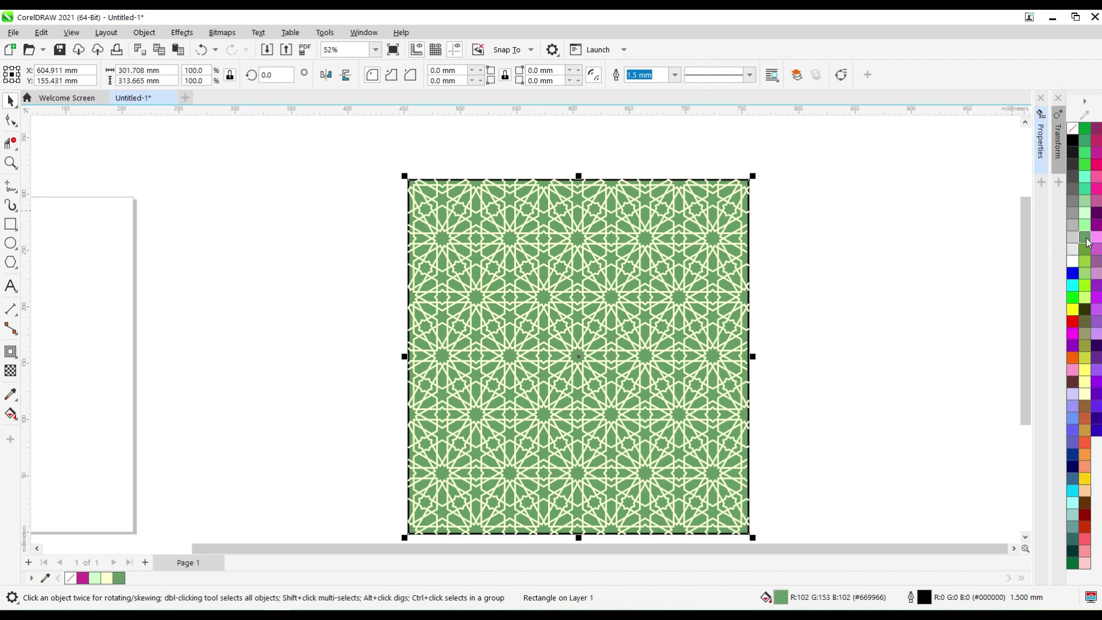
Match the frame rectangle's outline to the pattern lines' pale yellow (#FFFFCC) and deselect it.
right_click(1087, 242)
click(1071, 247)
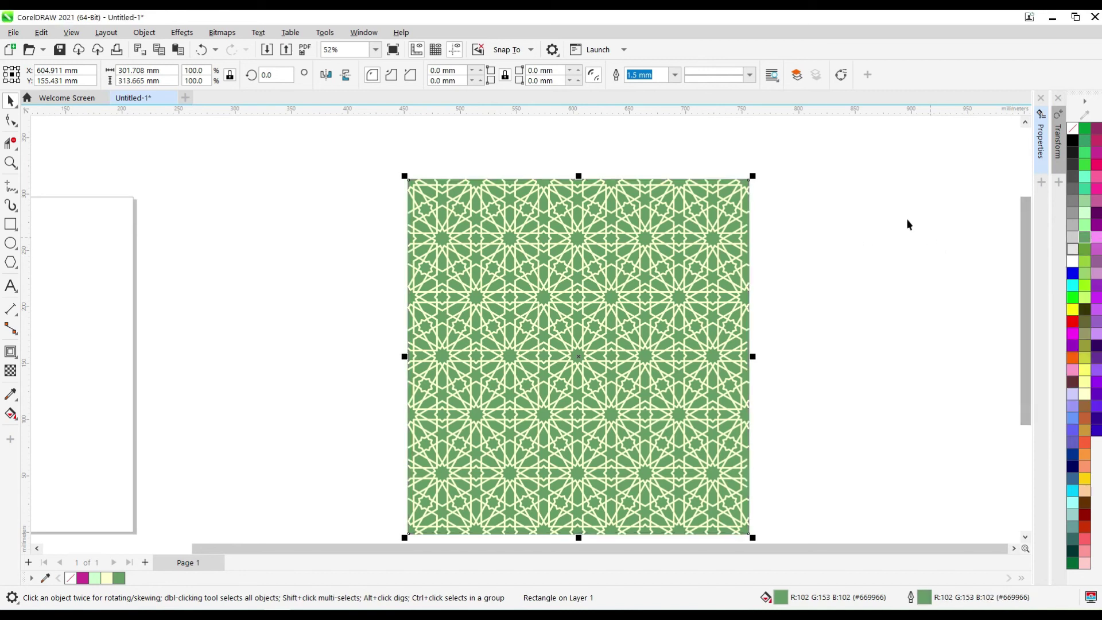
right_click(1090, 404)
click(1028, 406)
click(793, 137)
Select the whole artwork, zoom to it and view the finished pattern in full-screen preview.
scroll(793, 137, down, 2)
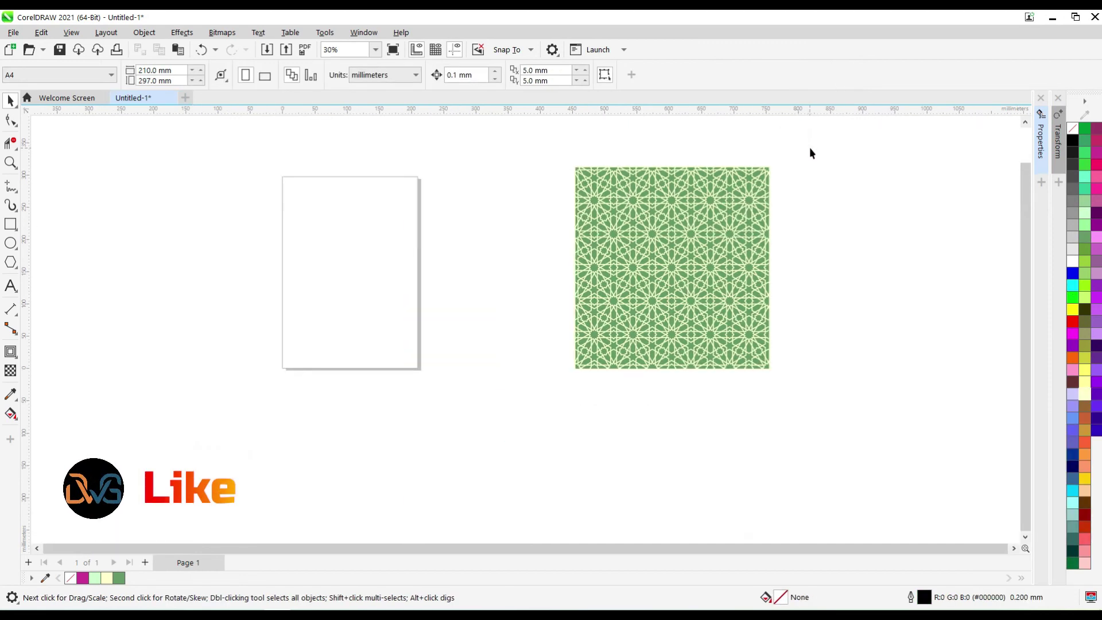
key(ctrl+a)
key(shift+F2)
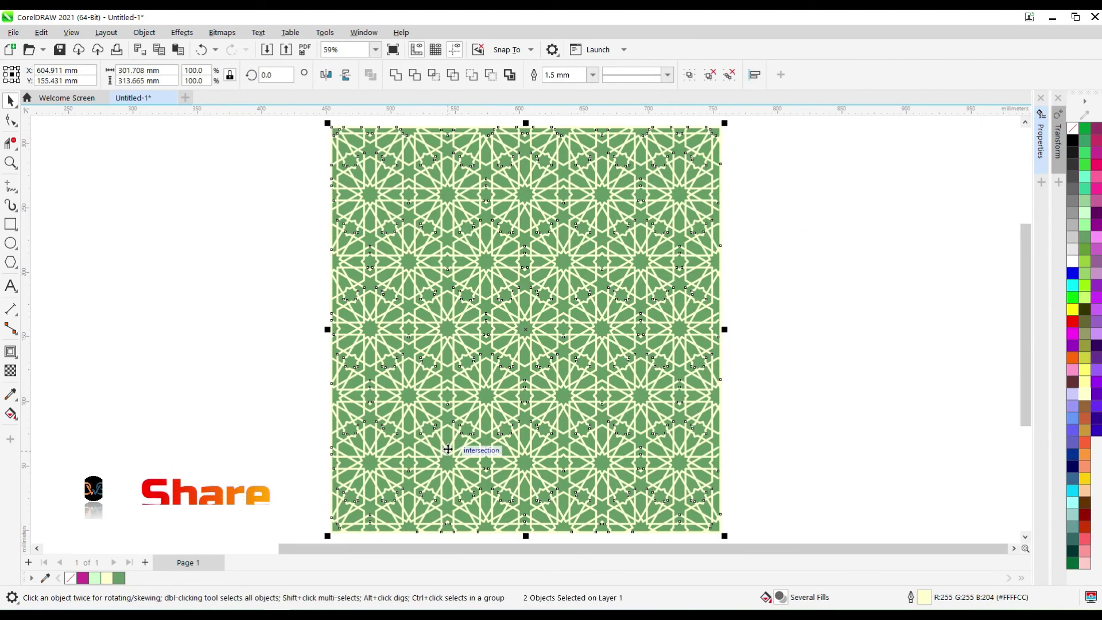
key(F9)
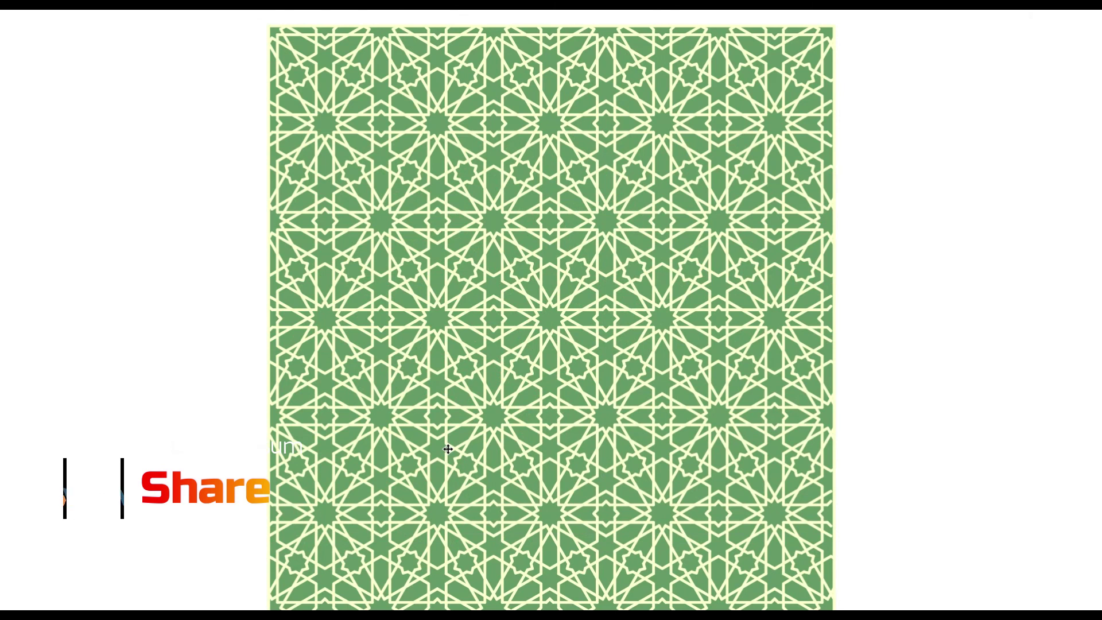